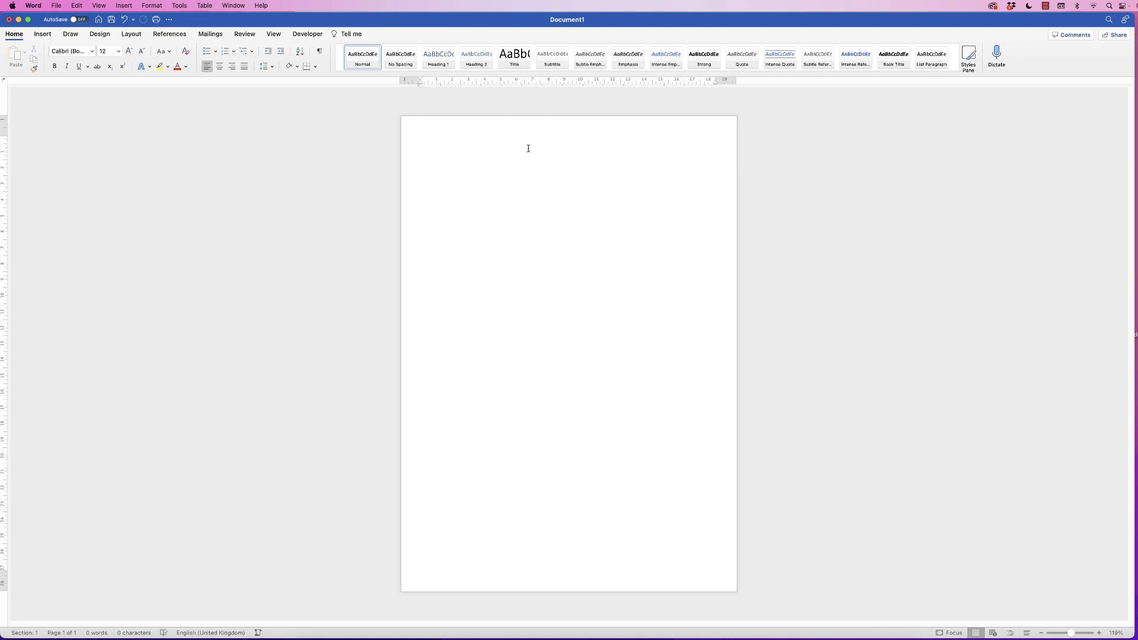
# Apply the Narrow margin preset (1.27 cm on all sides) to the blank page.
pyautogui.click(131, 35)
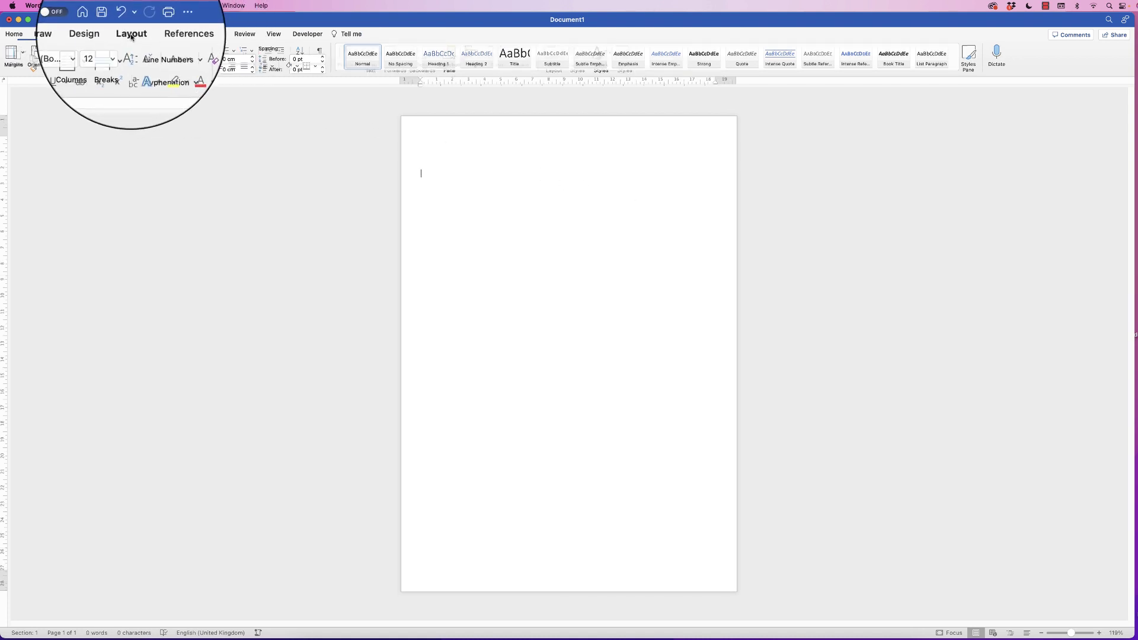
pyautogui.click(25, 53)
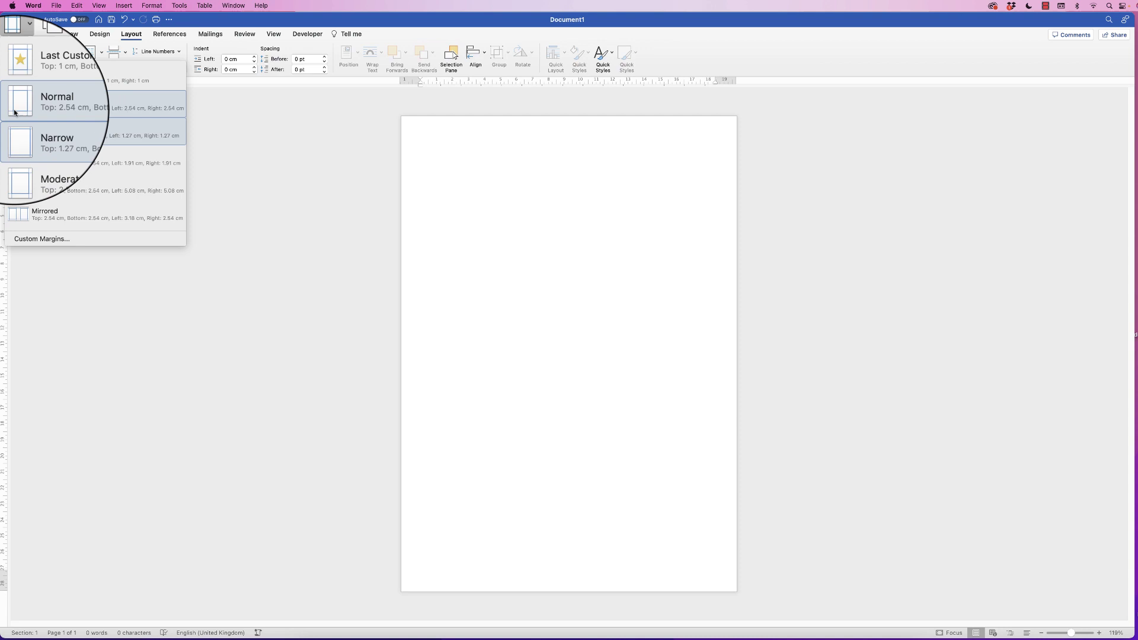
pyautogui.click(49, 135)
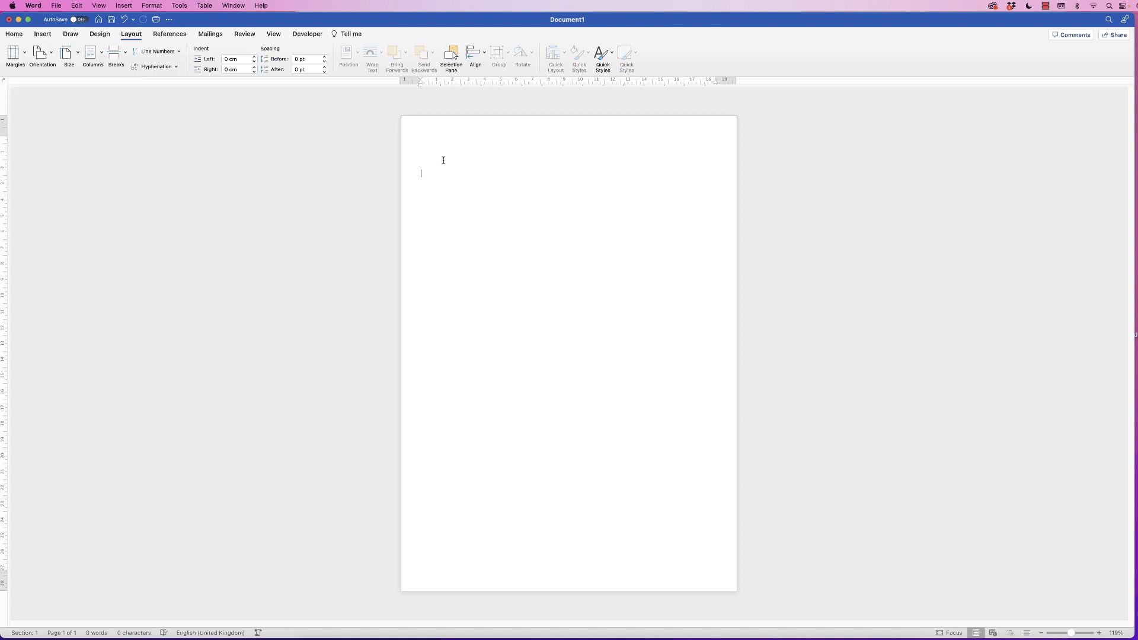
# Insert a table of 8 columns and 20 rows through the Insert Table dialog.
pyautogui.click(43, 34)
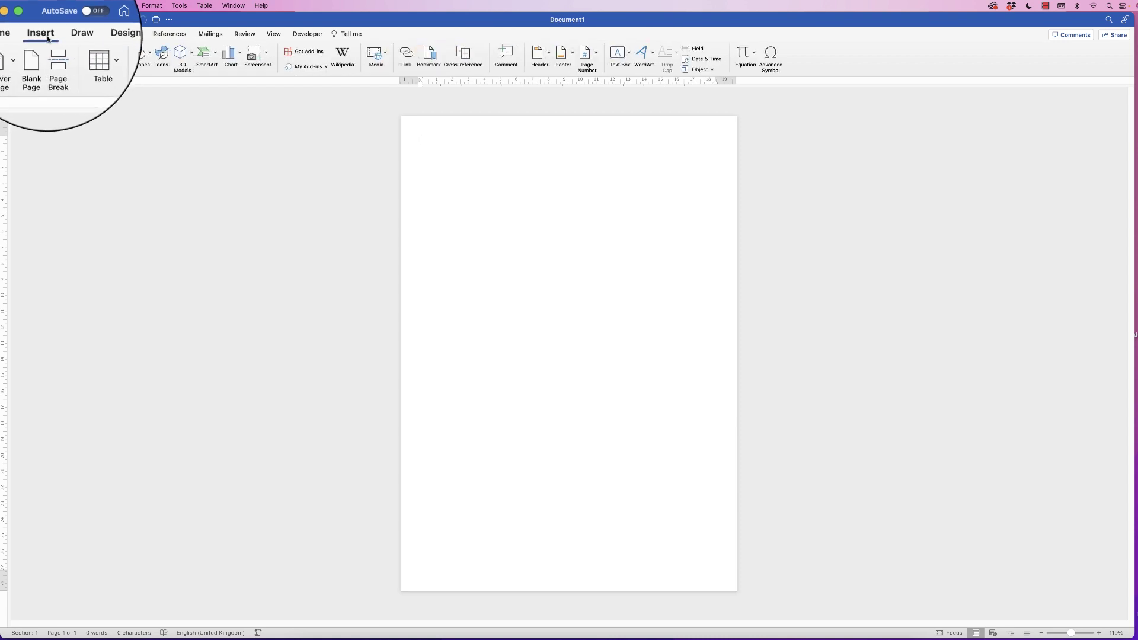
pyautogui.click(93, 55)
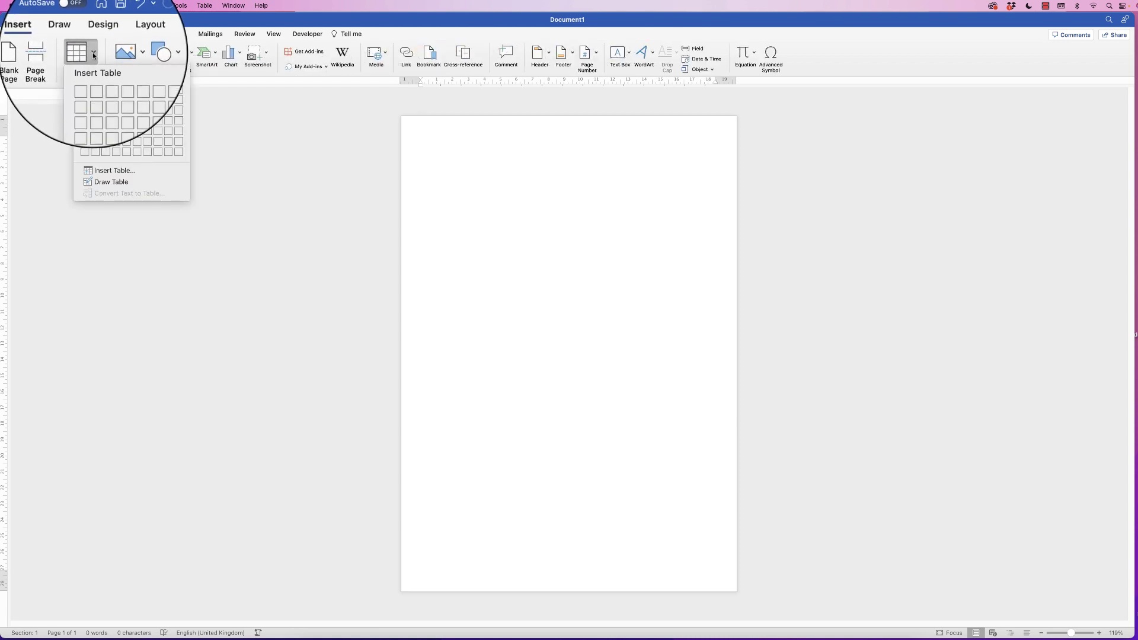
pyautogui.click(109, 173)
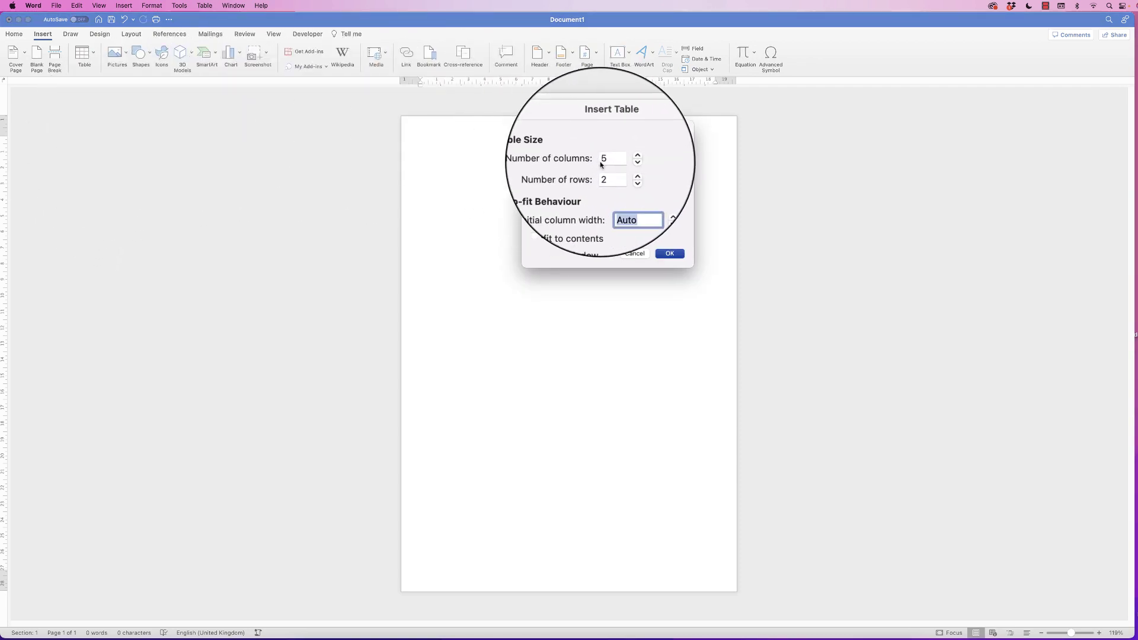
pyautogui.doubleClick(605, 160)
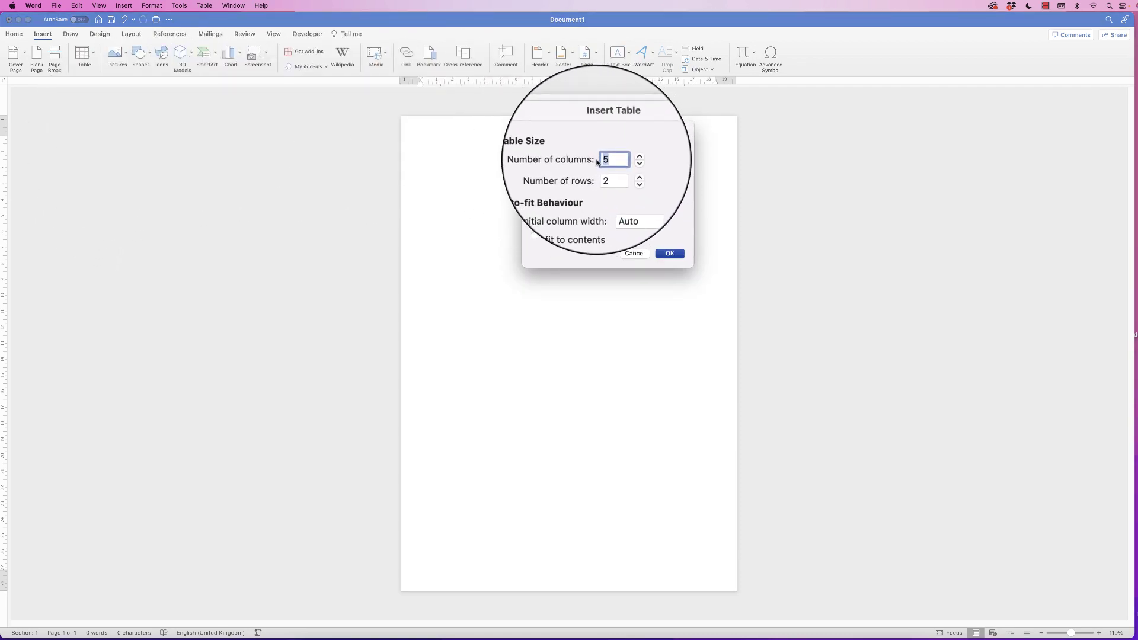
pyautogui.write('8')
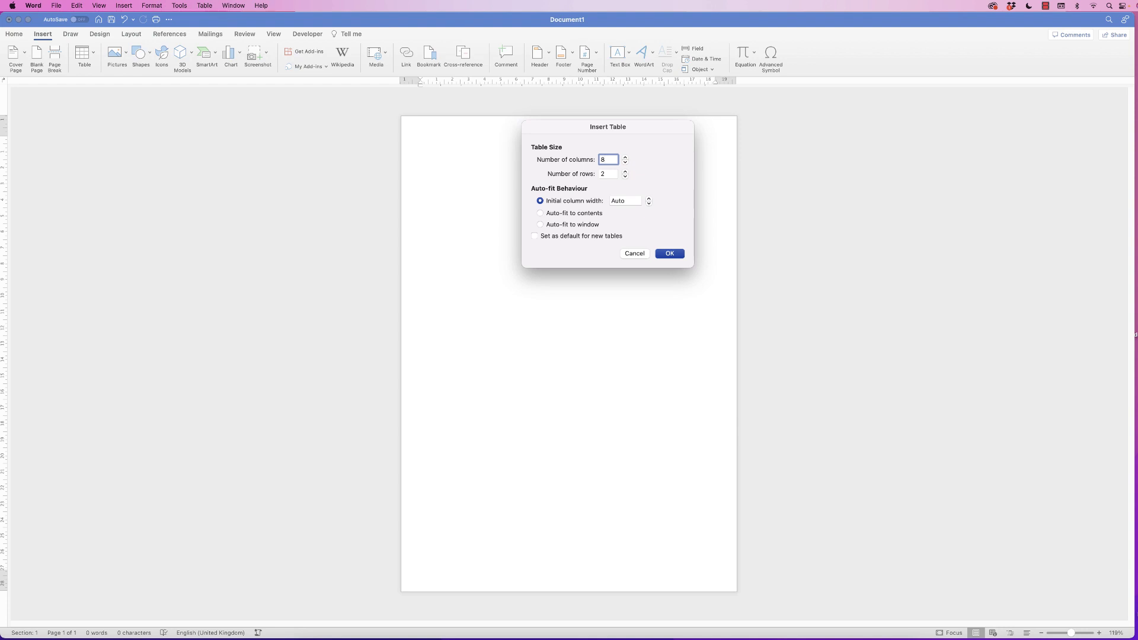
pyautogui.press('Tab')
pyautogui.write('20')
pyautogui.press('Return')
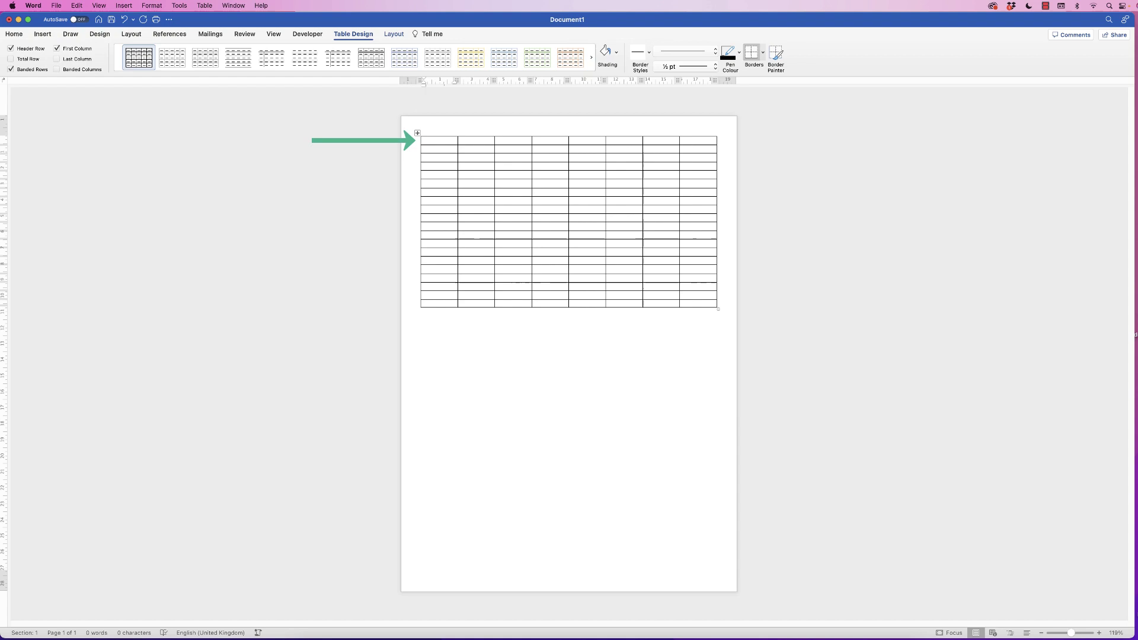
# Set the height of every table row to 1.2 cm.
pyautogui.press('Return')
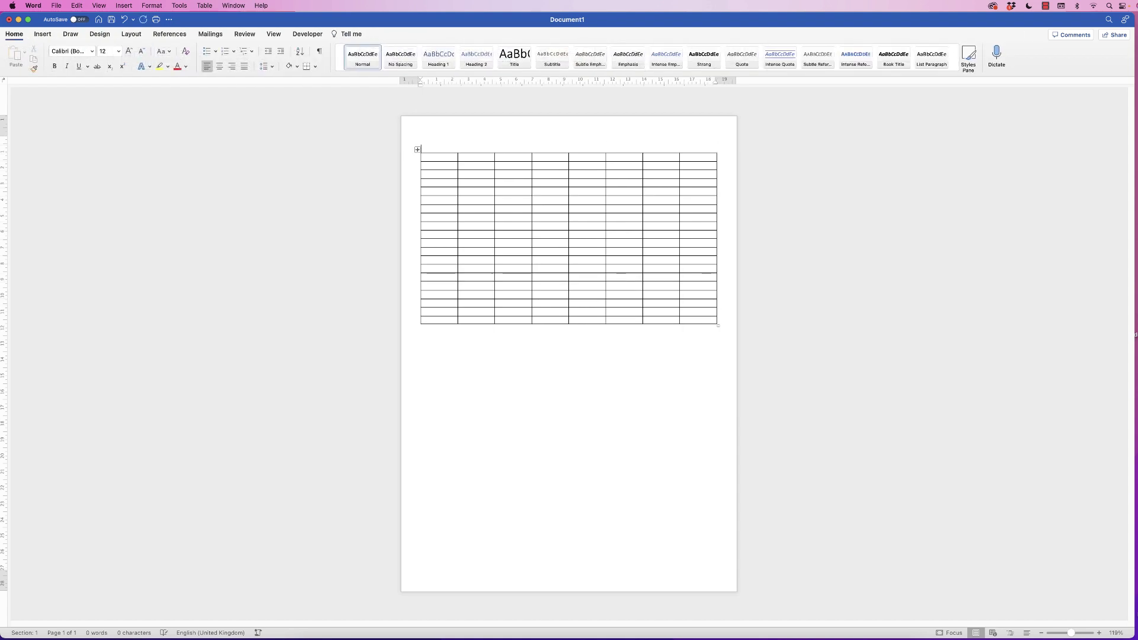
pyautogui.press('Return')
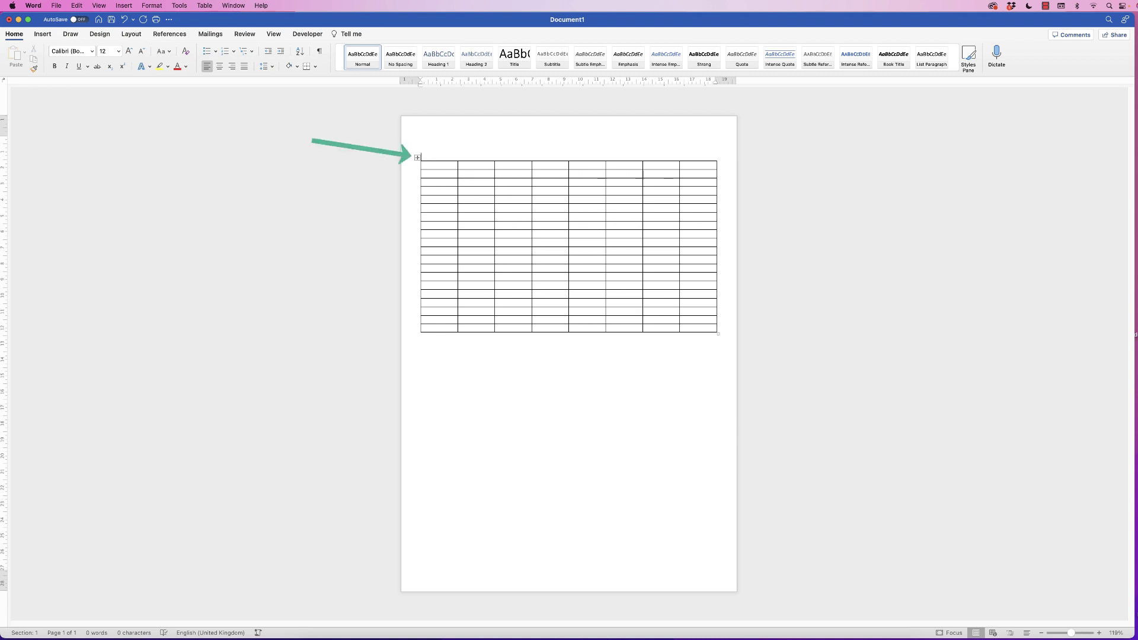
pyautogui.click(417, 157)
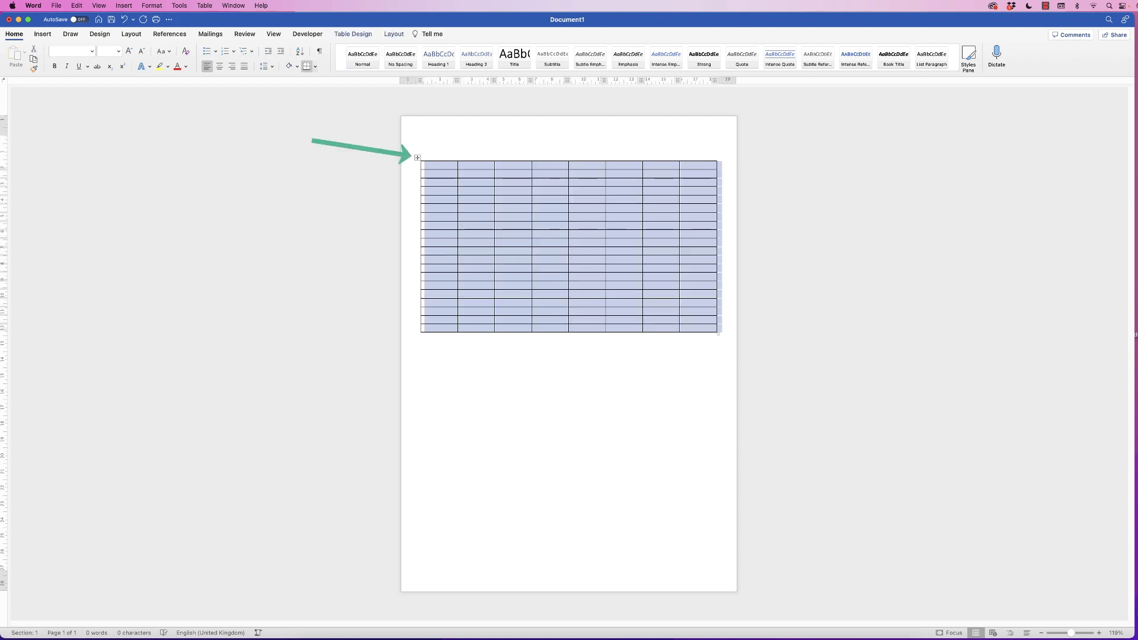
pyautogui.click(394, 34)
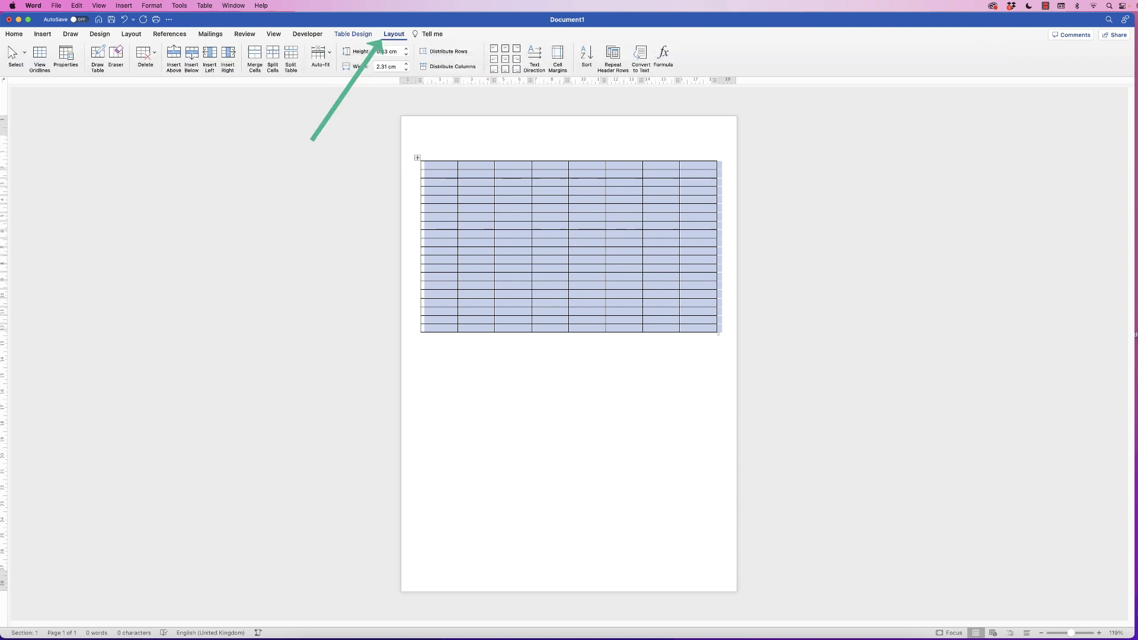
pyautogui.click(384, 51)
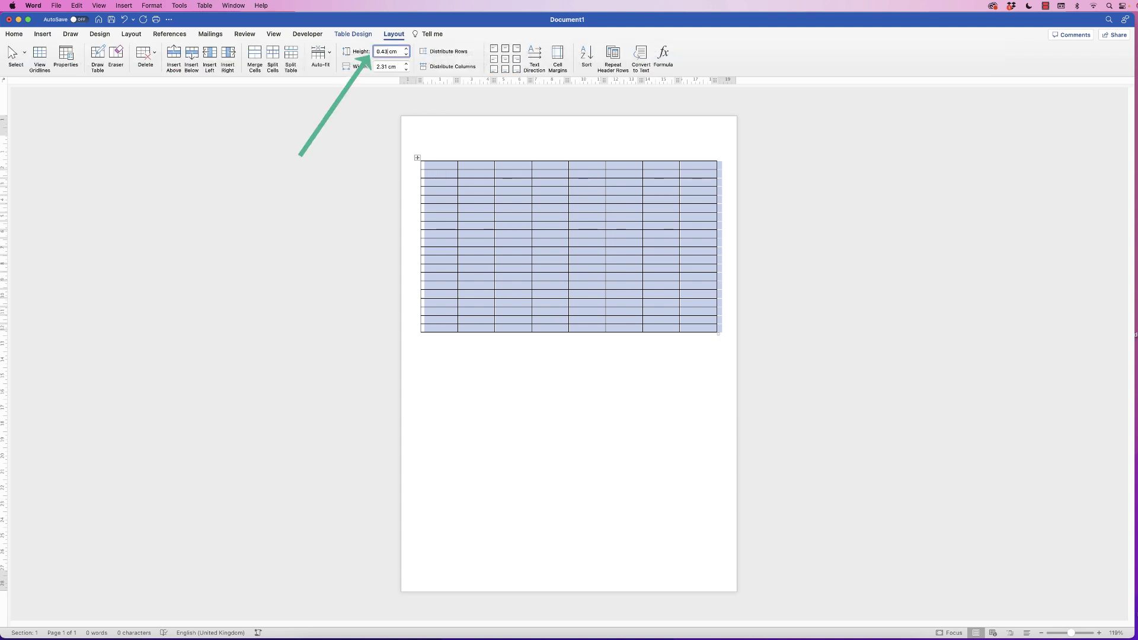
pyautogui.write('1.2')
pyautogui.press('Return')
# Centre the contents of every cell and delete the empty line above the table.
pyautogui.click(505, 60)
pyautogui.click(458, 126)
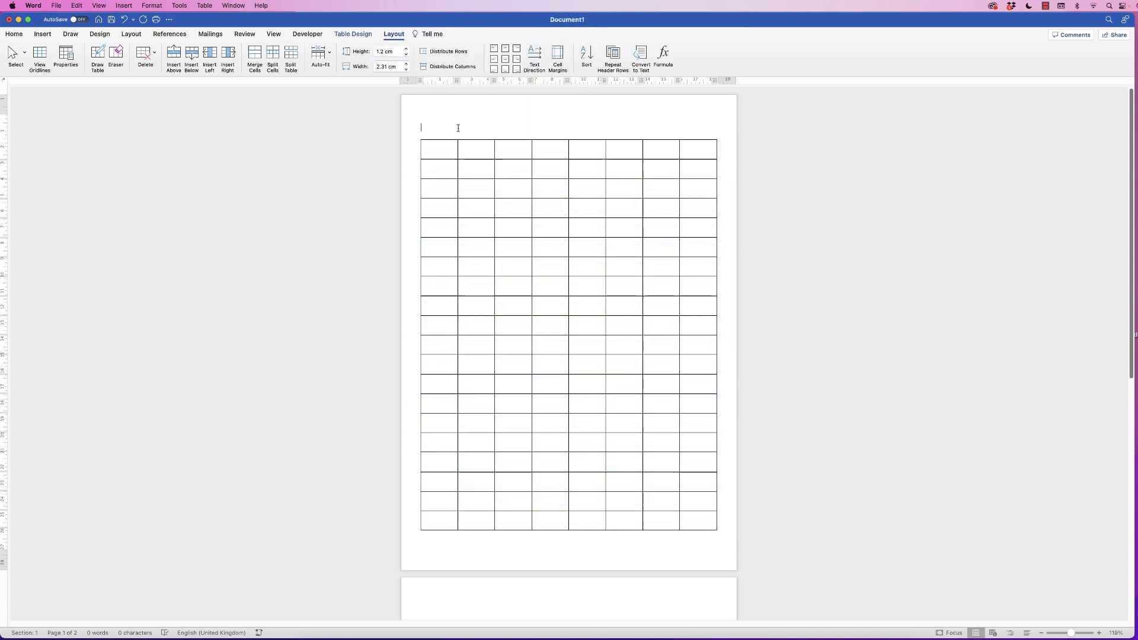
pyautogui.press('Delete')
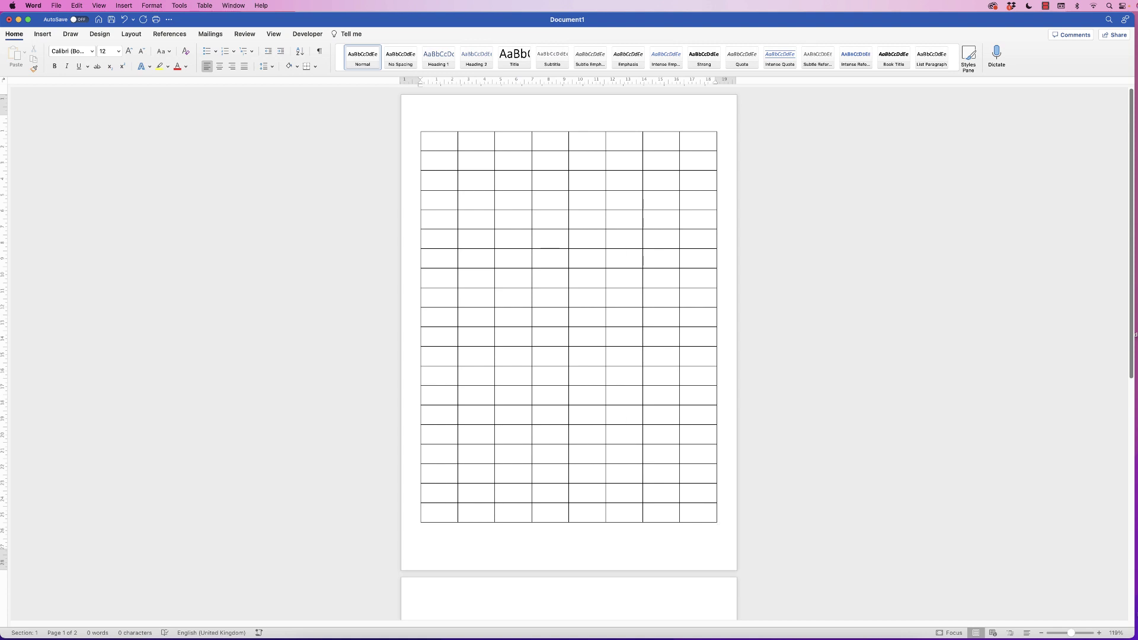
# With formatting marks shown, add two blank lines above the table, then hide the marks.
pyautogui.scroll(1, 569, 356)
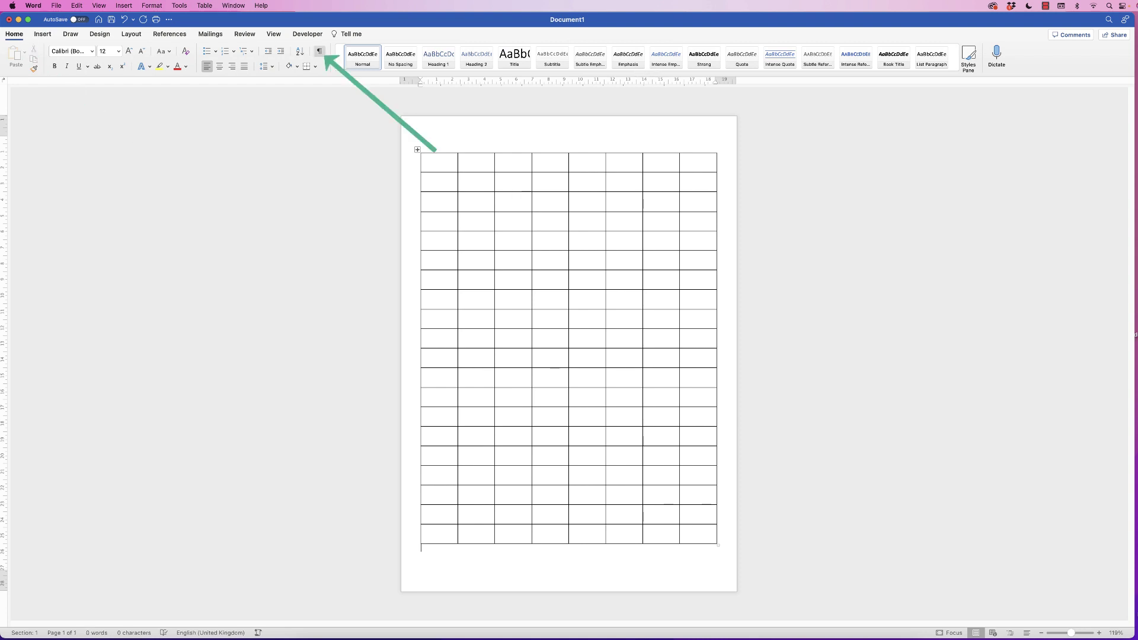
pyautogui.press('super+8')
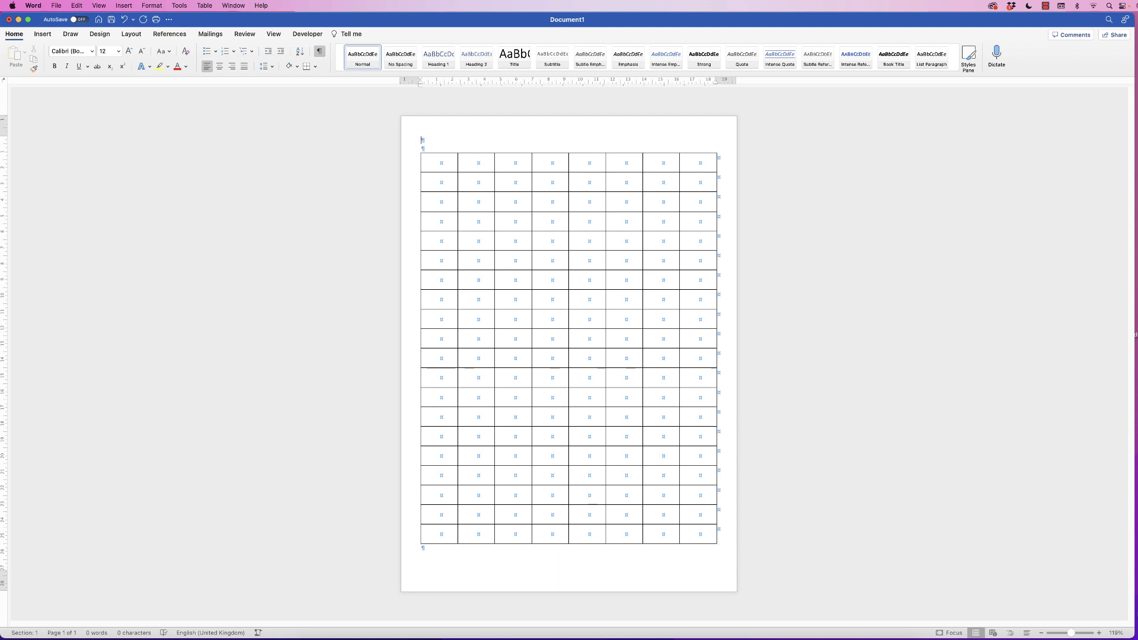
pyautogui.press('Return')
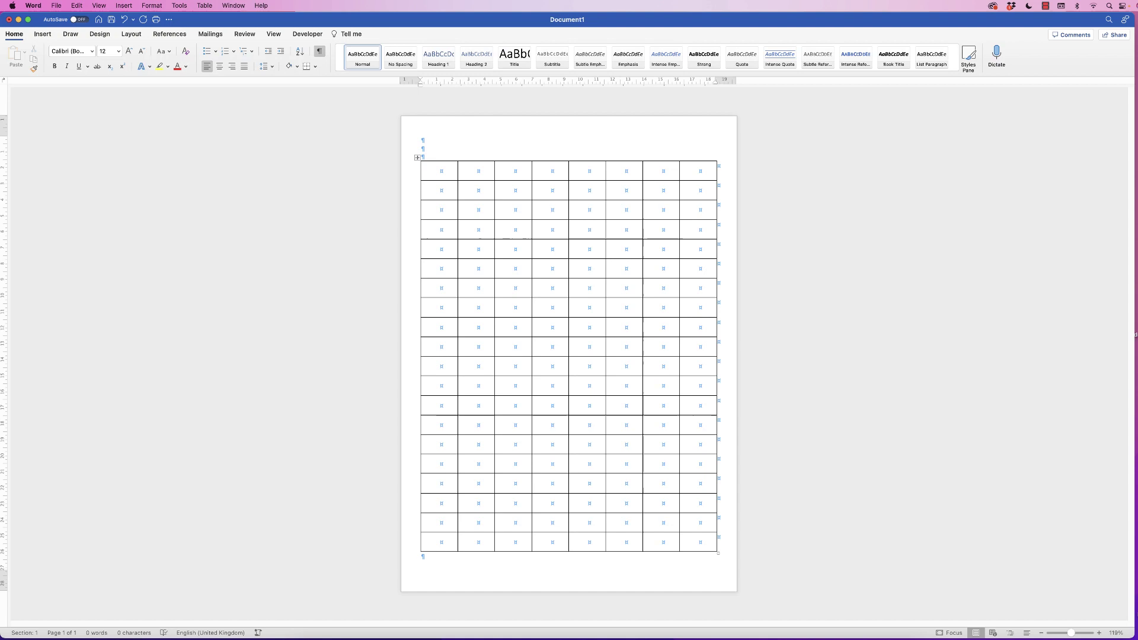
pyautogui.press('Return')
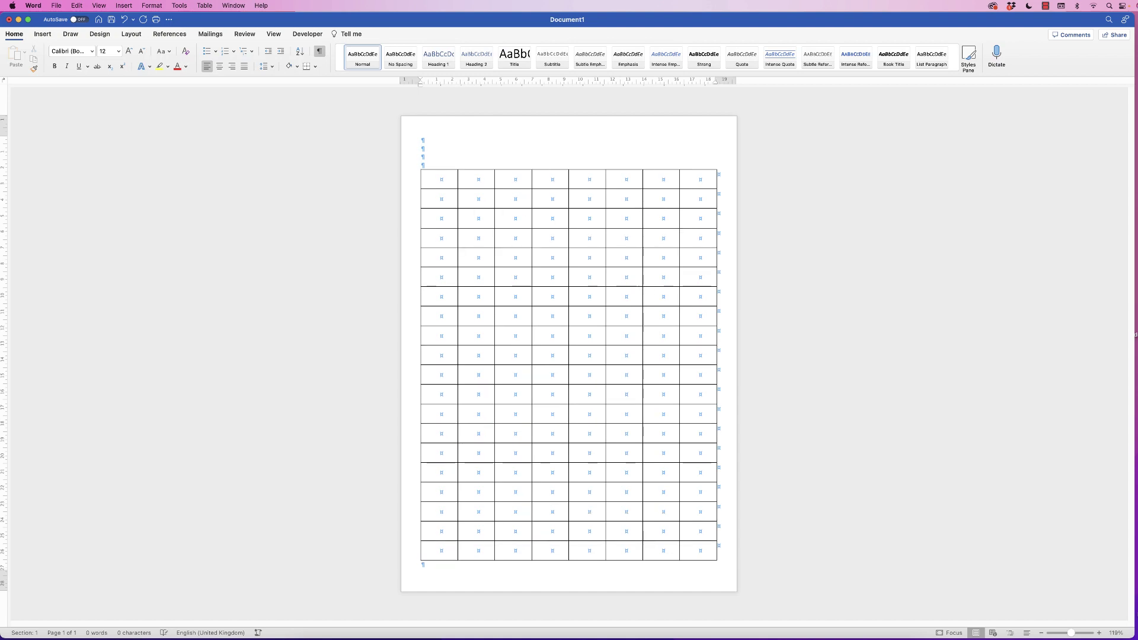
pyautogui.press('super+8')
# Fill the header row with the days MON, TUE, WED, THU, FRI, SAT, SUN.
pyautogui.click(476, 179)
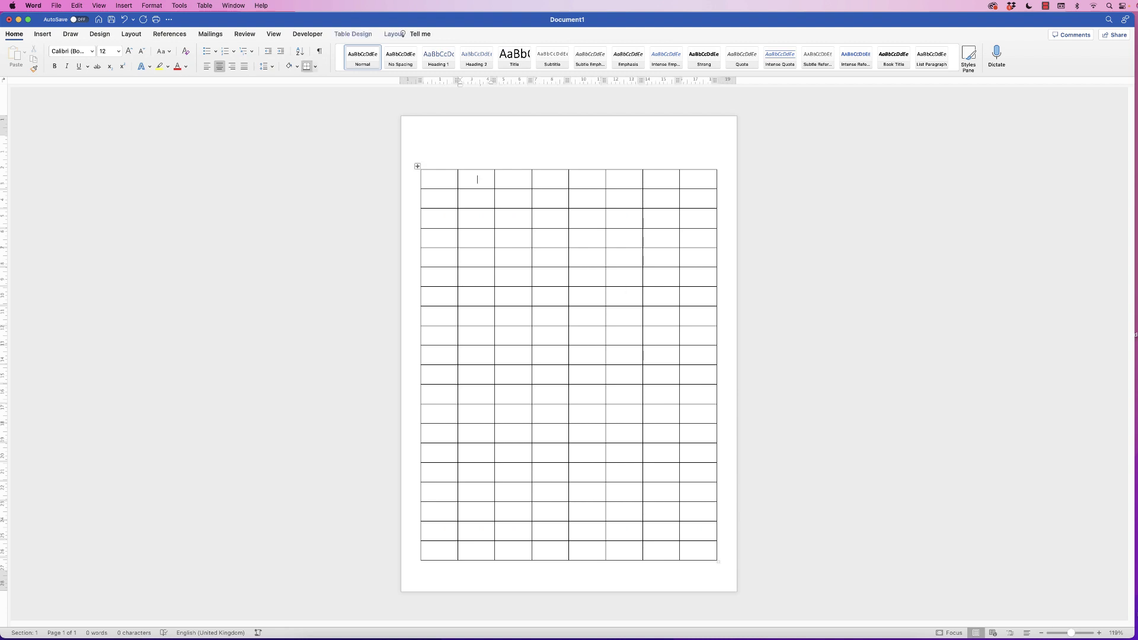
pyautogui.write('mon')
pyautogui.press('BackSpace')
pyautogui.press('BackSpace')
pyautogui.press('BackSpace')
pyautogui.write('MON\tTUE\tWED\tTHU\tFRI\tSAT\tSUN')
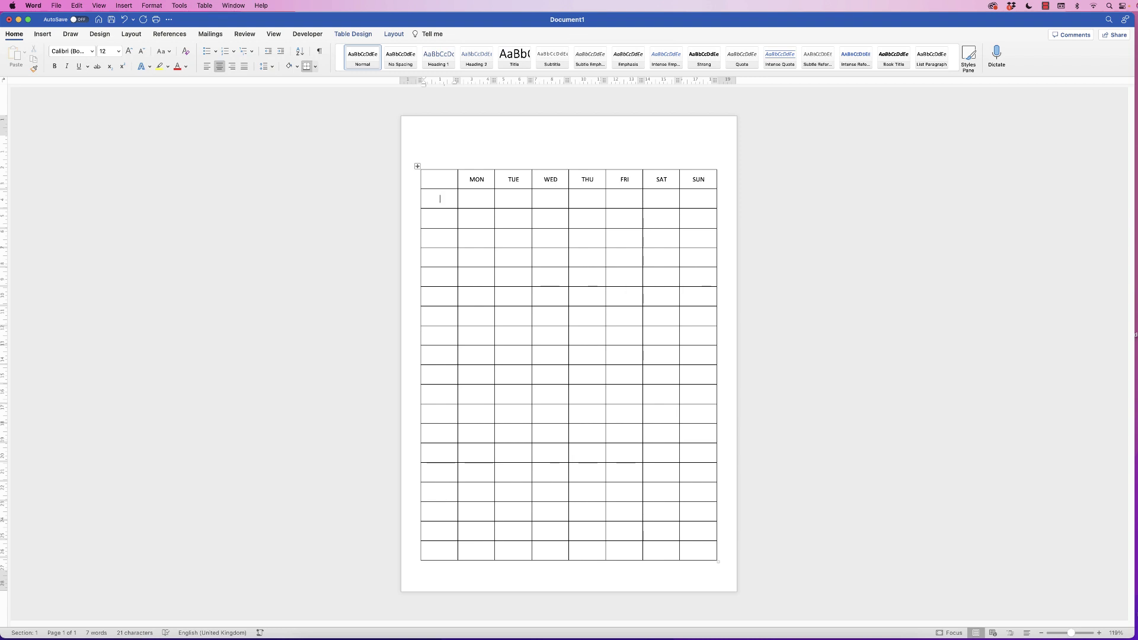
# Enter the hour numbers from 5 through 11 down the first column.
pyautogui.press('Down')
pyautogui.press('8')
pyautogui.press('Down')
pyautogui.press('9')
pyautogui.press('Down')
pyautogui.press('1')
pyautogui.press('0')
pyautogui.press('Down')
pyautogui.press('1')
pyautogui.press('1')
pyautogui.press('Down')
pyautogui.press('1')
pyautogui.press('2')
pyautogui.press('Down')
pyautogui.press('1')
pyautogui.press('Down')
pyautogui.press('2')
pyautogui.press('Down')
pyautogui.press('3')
pyautogui.press('Down')
pyautogui.press('4')
pyautogui.press('Down')
pyautogui.press('5')
pyautogui.press('Down')
pyautogui.press('6')
pyautogui.press('Down')
pyautogui.press('7')
pyautogui.press('Down')
pyautogui.press('8')
pyautogui.press('Down')
pyautogui.press('9')
pyautogui.press('Down')
pyautogui.press('1')
pyautogui.press('0')
pyautogui.press('Down')
pyautogui.press('1')
pyautogui.press('1')
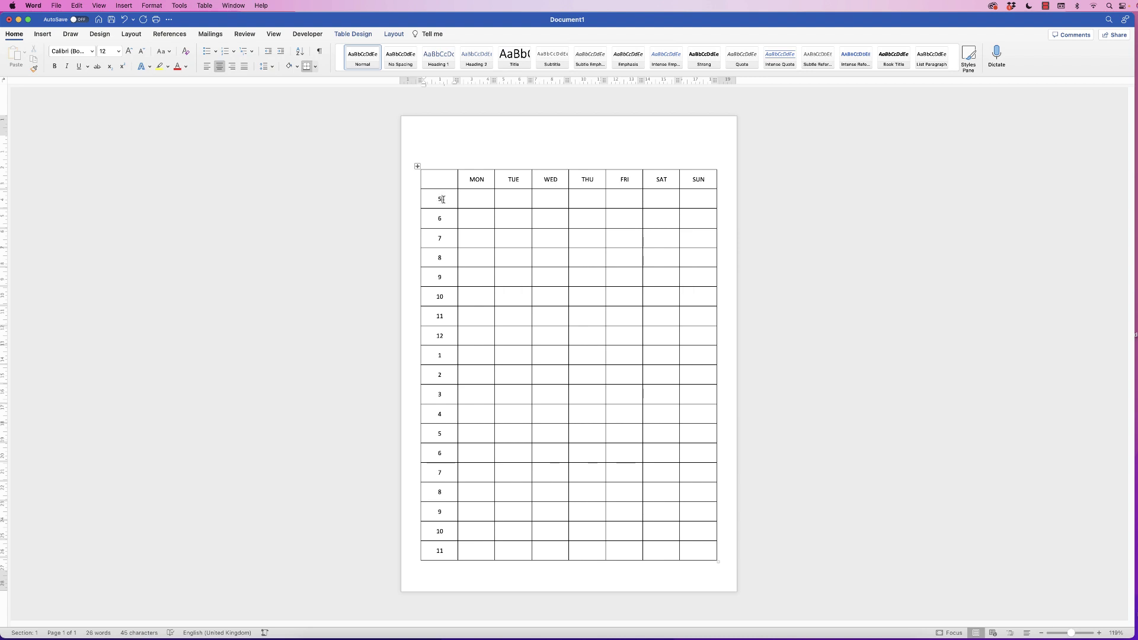
pyautogui.write('amamam')
# Add am and pm suffixes so the first column runs from 5am to 11pm.
pyautogui.press('Down')
pyautogui.write('am')
pyautogui.press('Down')
pyautogui.write('am')
pyautogui.press('Down')
pyautogui.write('amam')
pyautogui.press('Down')
pyautogui.write('pm')
pyautogui.press('Down')
pyautogui.write('pm')
pyautogui.press('Down')
pyautogui.write('pm')
pyautogui.press('Down')
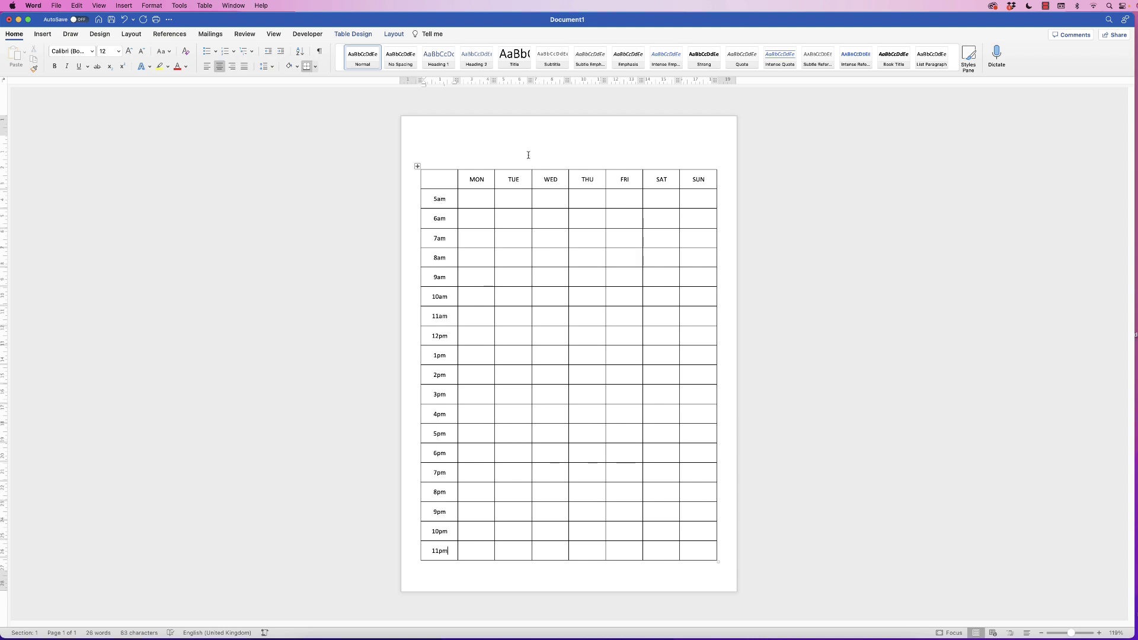
# Draw a text box, about 12.7 by 2.24 cm, in the space above the table.
pyautogui.click(551, 142)
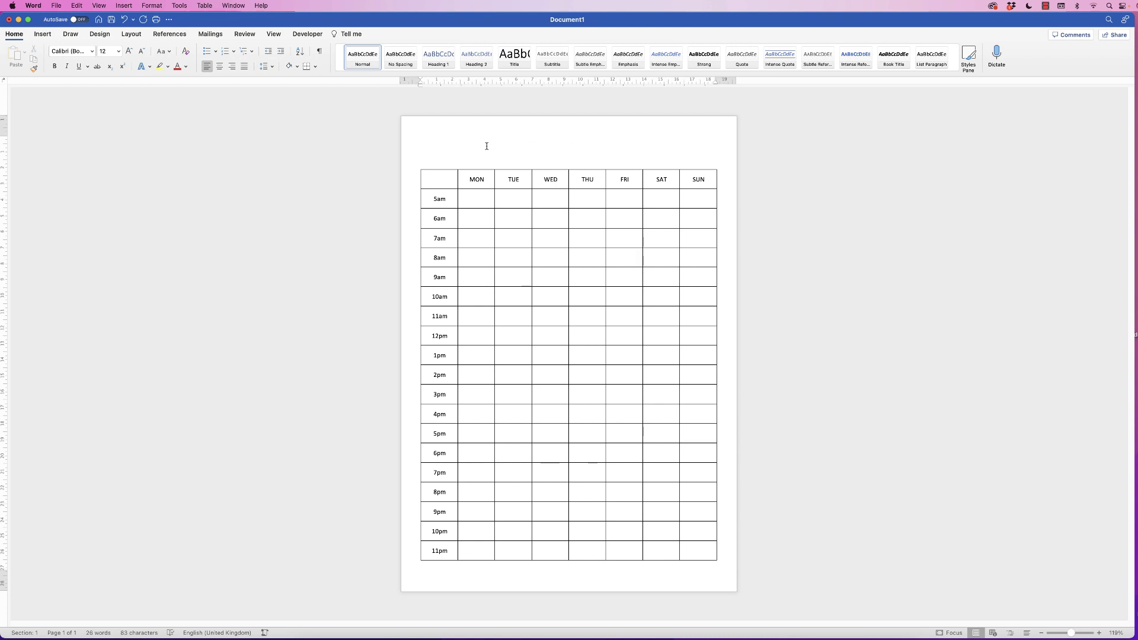
pyautogui.click(42, 34)
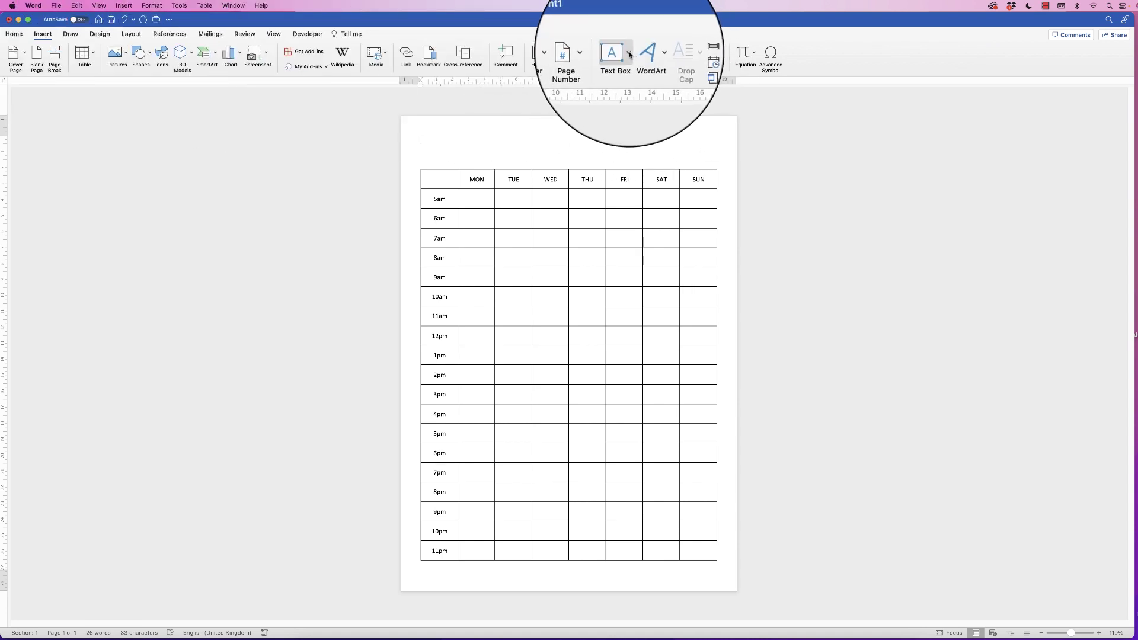
pyautogui.click(629, 53)
pyautogui.click(640, 80)
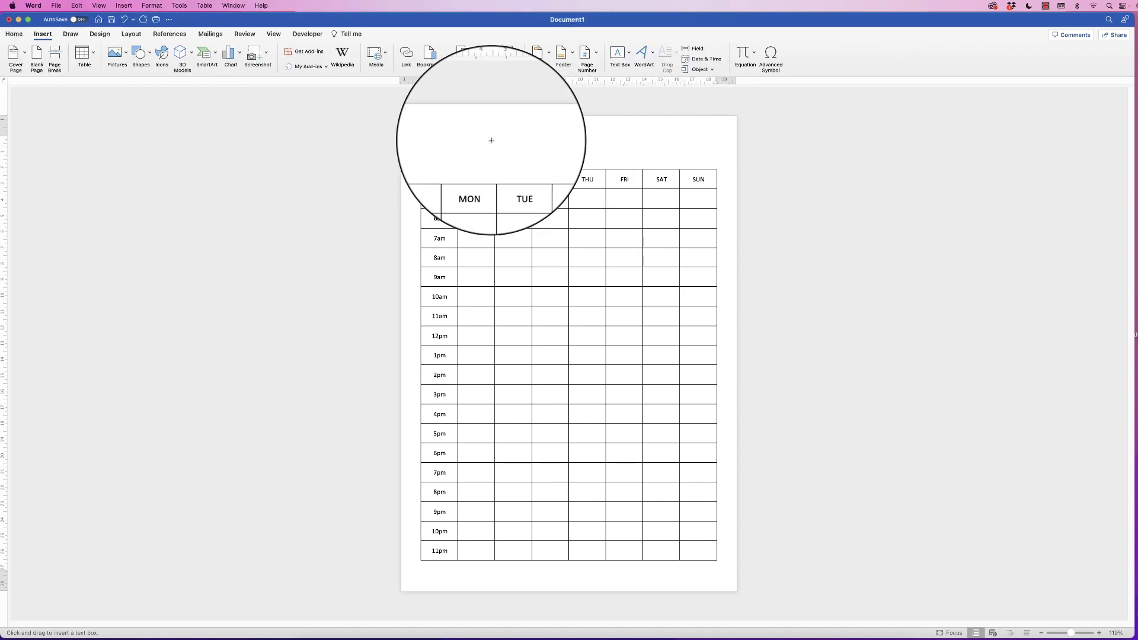
pyautogui.moveTo(475, 125); pyautogui.dragTo(581, 156)
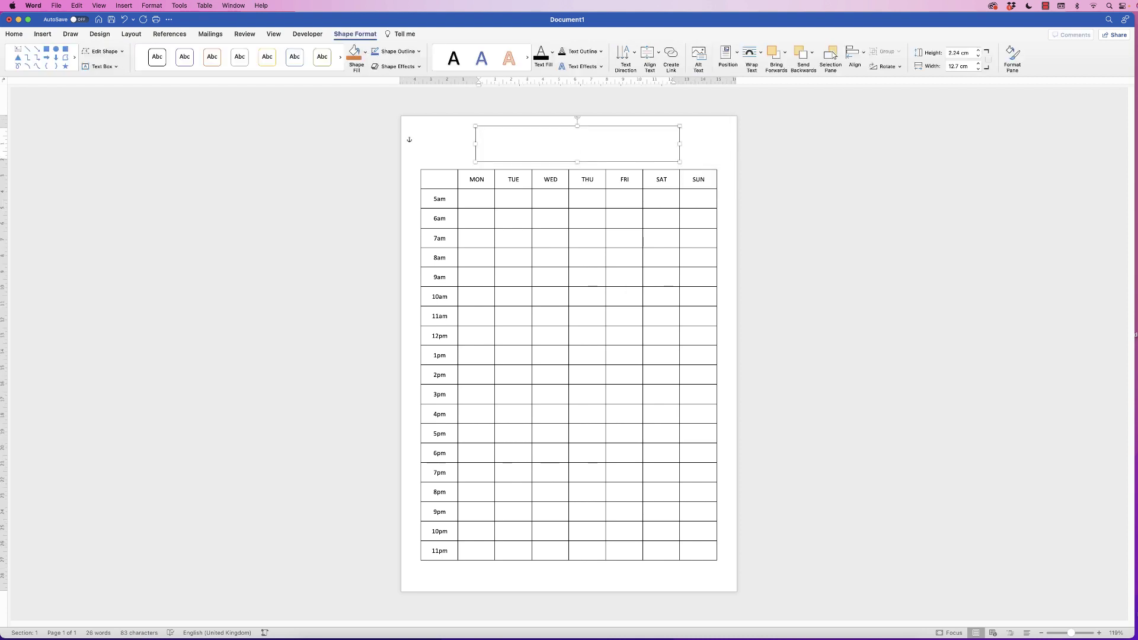
# Type the title WEEKLY PLANNER, centred, in the Bellania script font.
pyautogui.write('WEEKLY PLANNER')
pyautogui.click(14, 33)
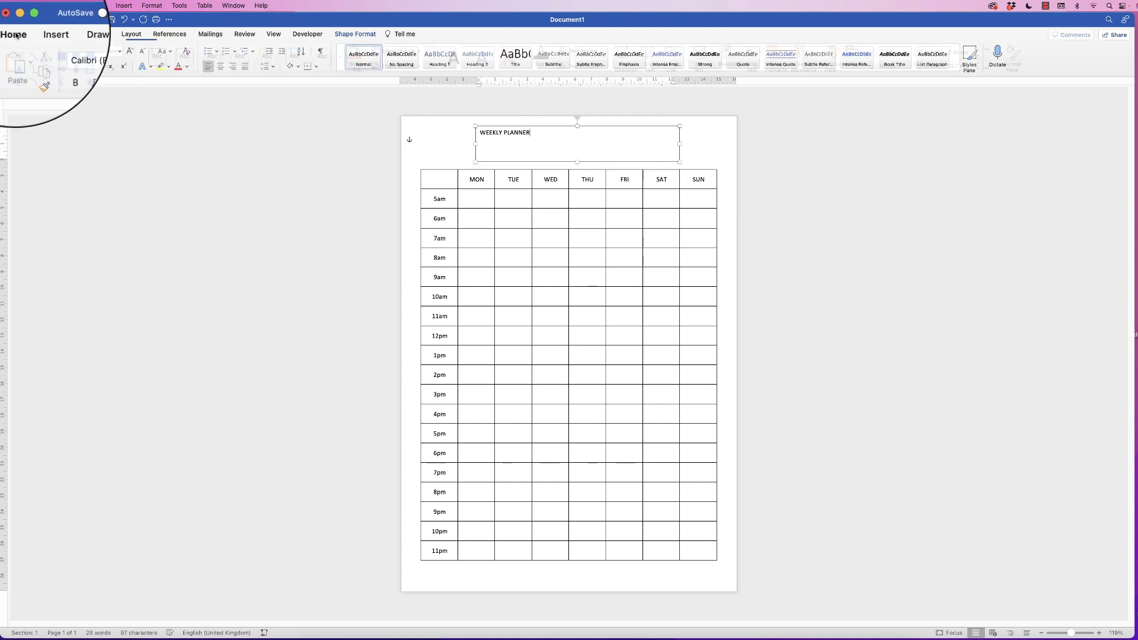
pyautogui.click(219, 70)
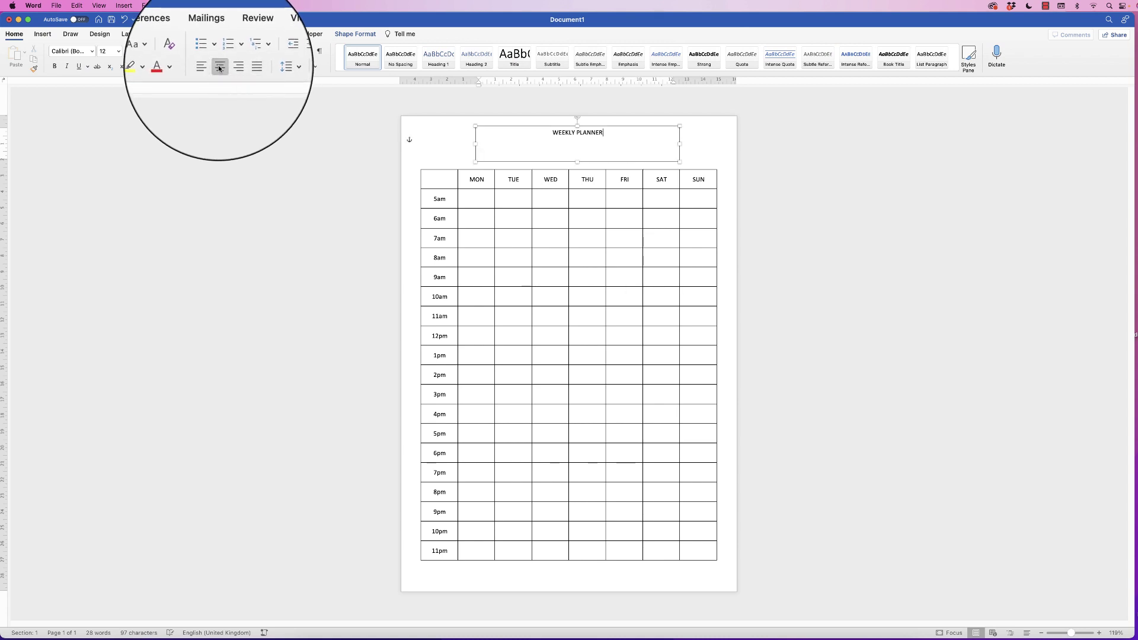
pyautogui.click(92, 52)
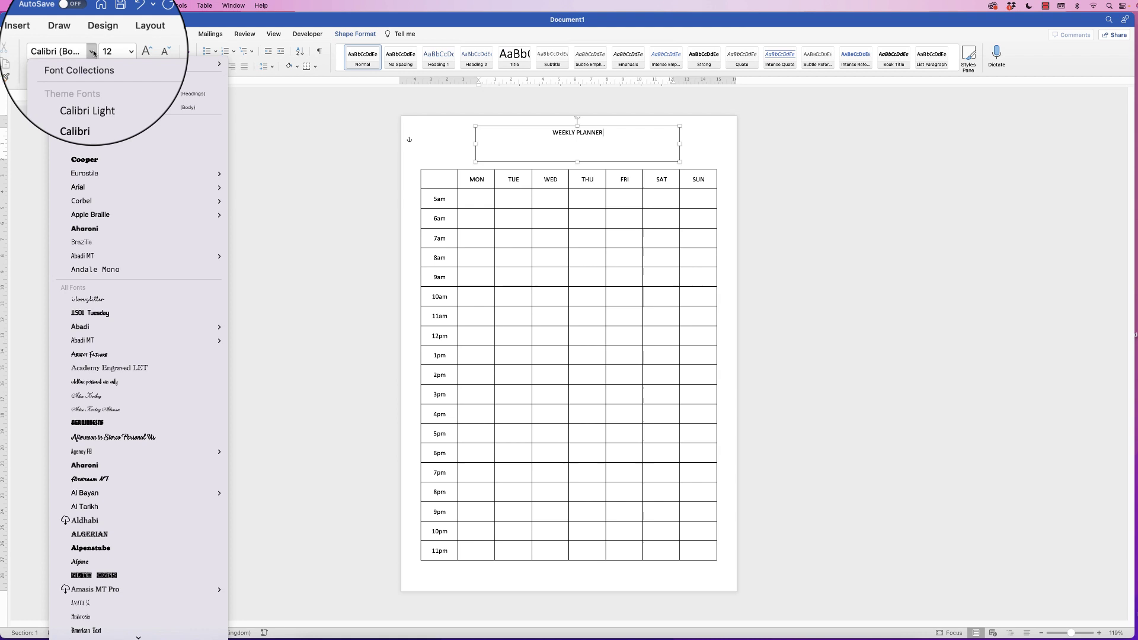
pyautogui.click(86, 143)
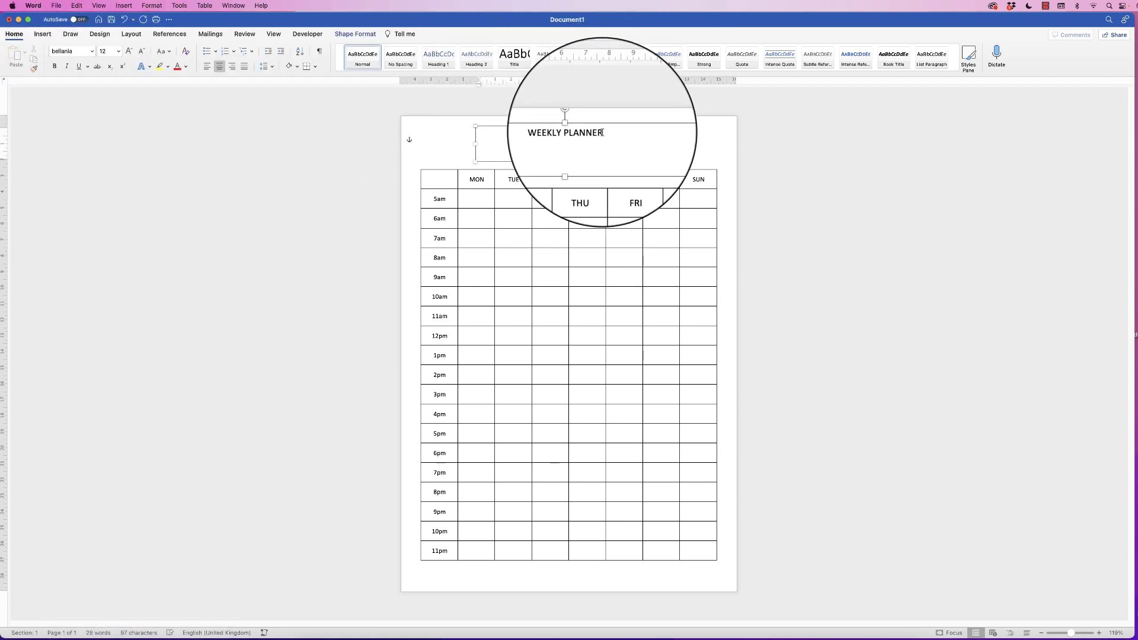
pyautogui.moveTo(601, 133); pyautogui.dragTo(560, 131)
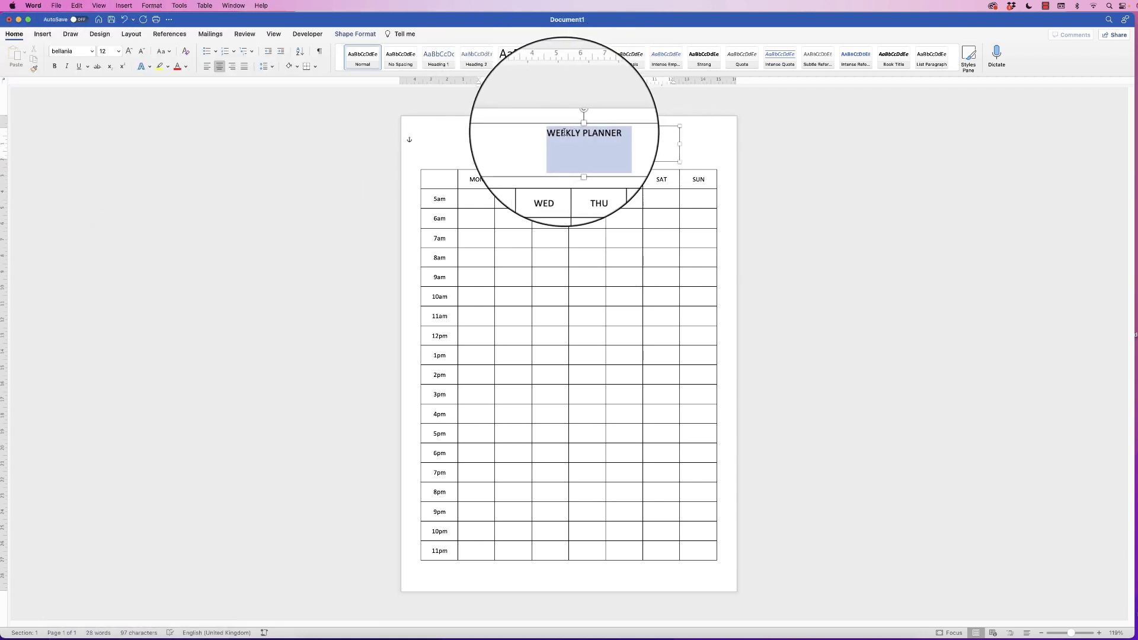
pyautogui.click(90, 52)
pyautogui.click(84, 141)
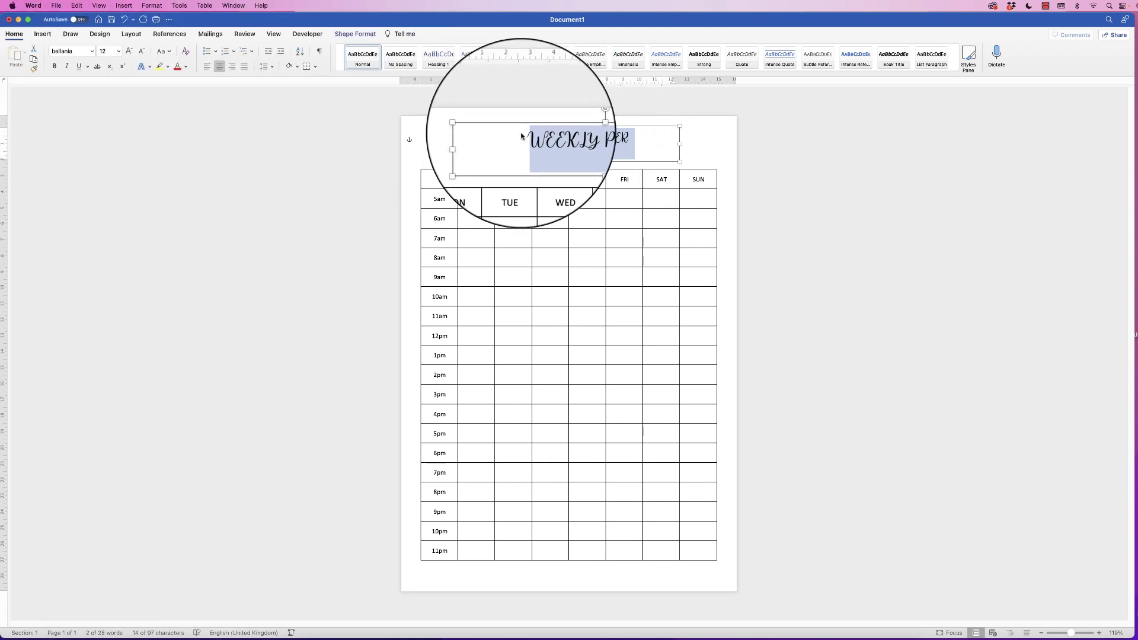
# Change the title to Capitalise Each Word and enlarge it to 26 pt.
pyautogui.click(169, 54)
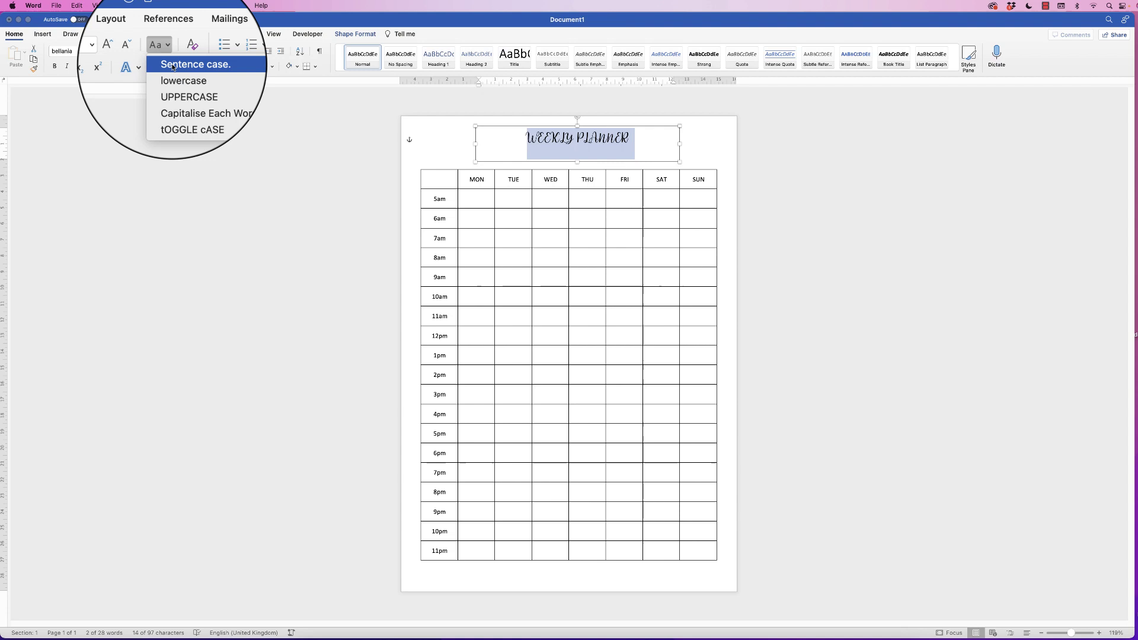
pyautogui.click(174, 100)
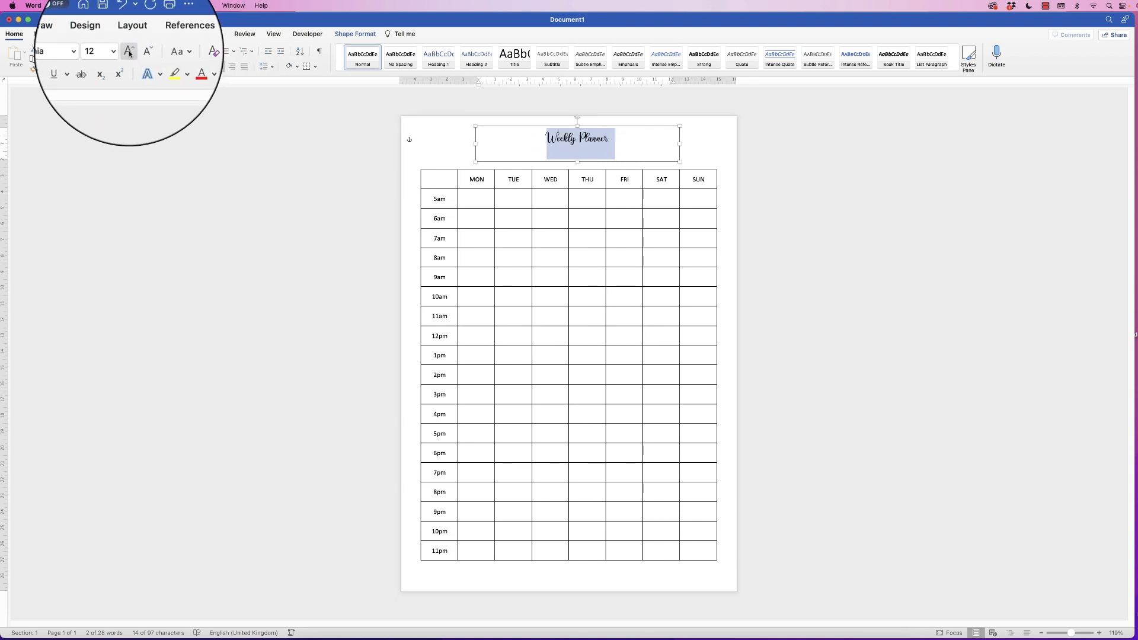
pyautogui.click(129, 54)
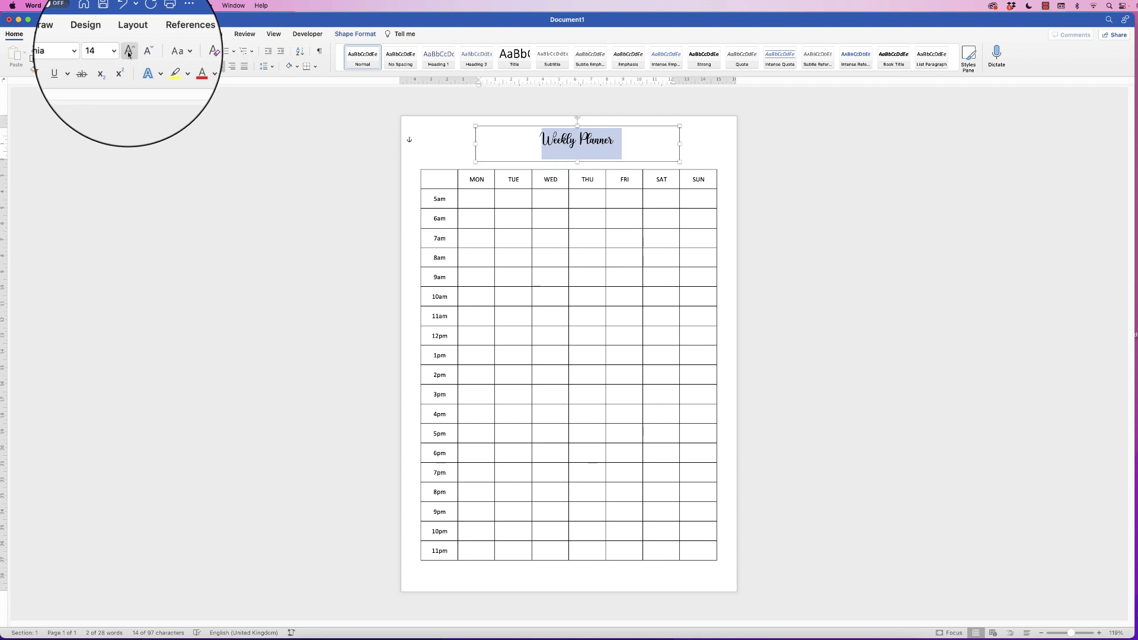
pyautogui.click(129, 53)
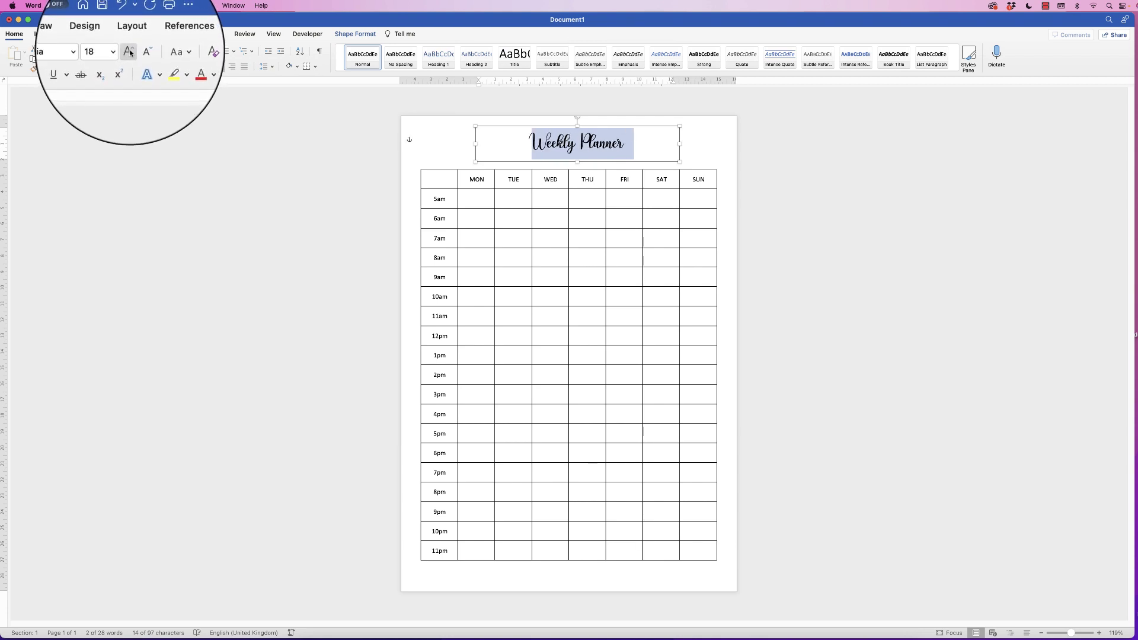
pyautogui.click(130, 53)
pyautogui.click(130, 53)
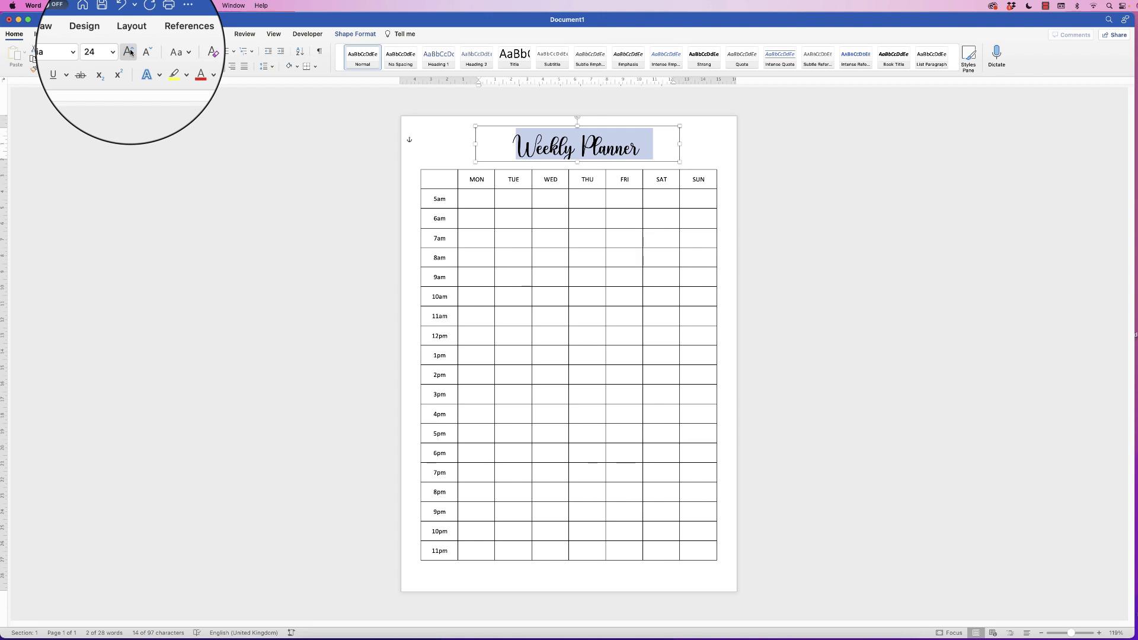
pyautogui.click(130, 53)
# Make the title box taller and position it above the table.
pyautogui.moveTo(577, 161); pyautogui.dragTo(578, 170)
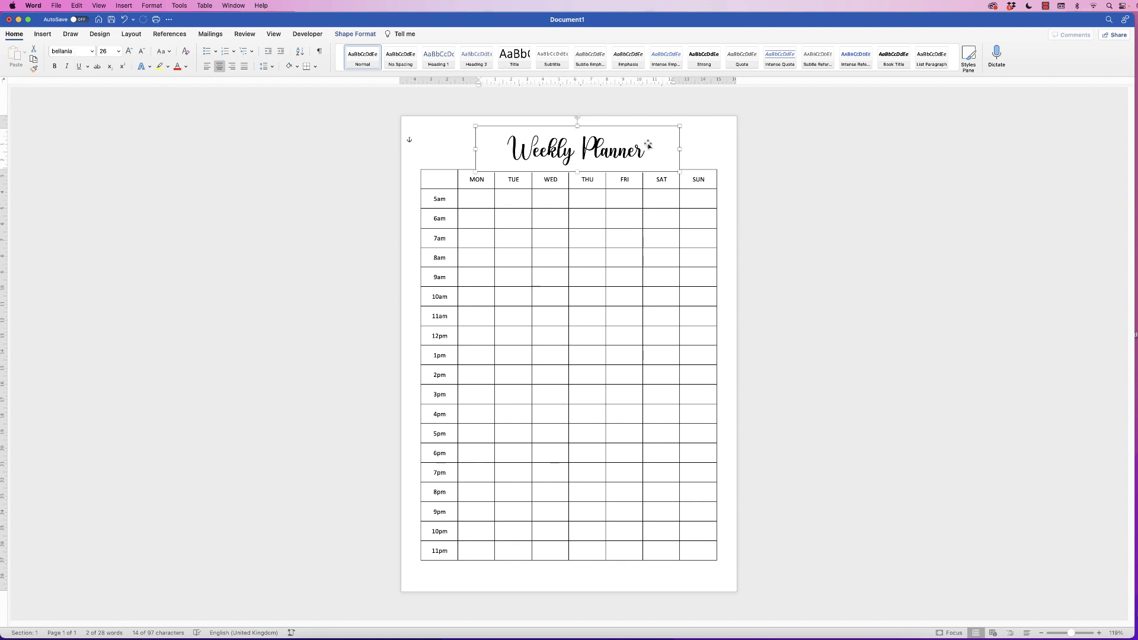
pyautogui.moveTo(630, 125); pyautogui.dragTo(624, 151)
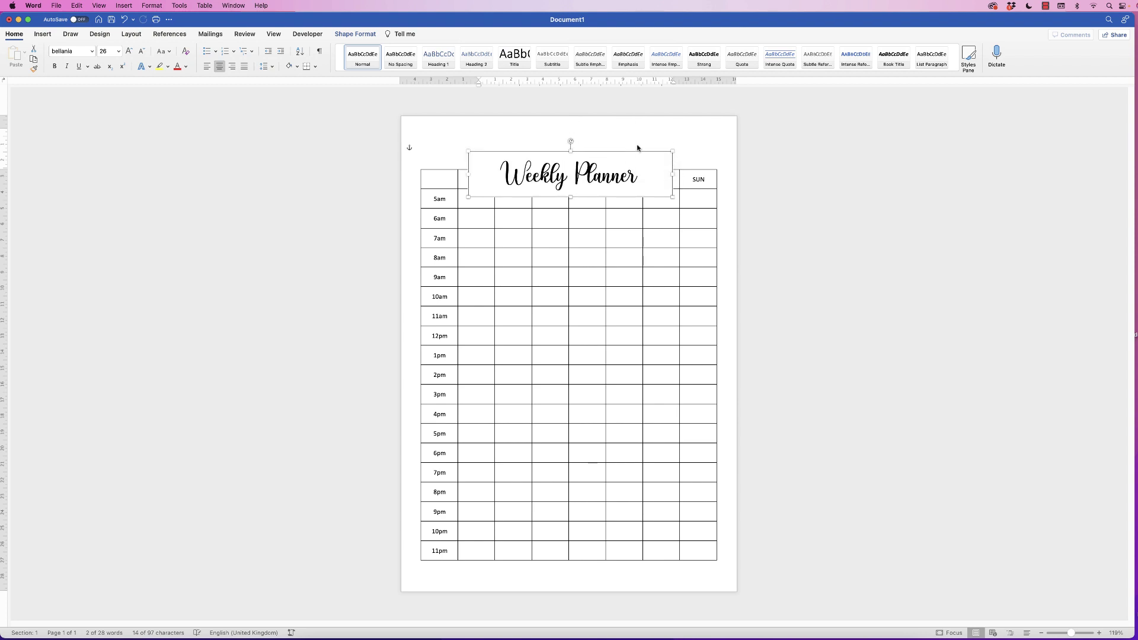
pyautogui.click(696, 144)
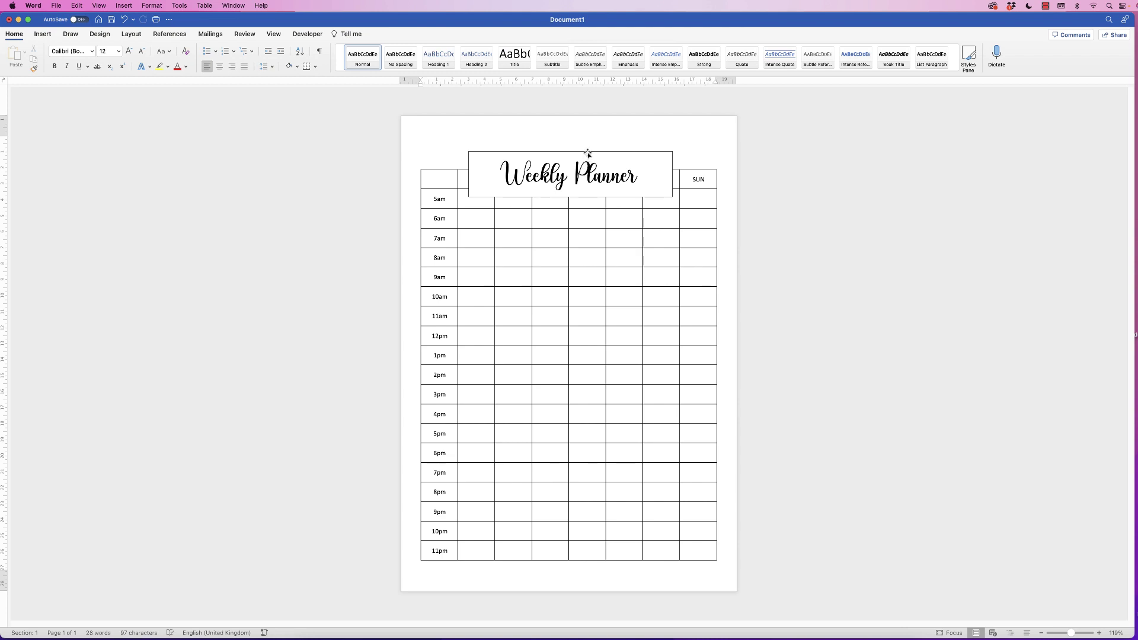
pyautogui.moveTo(587, 152); pyautogui.dragTo(588, 121)
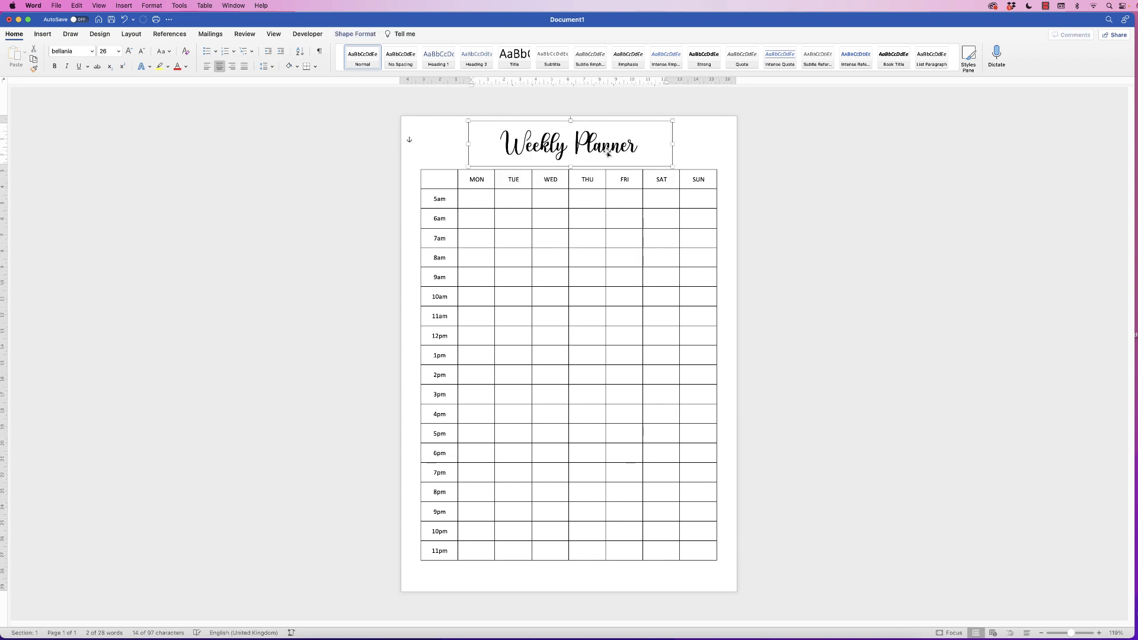
# Remove the title box's background fill so it is transparent.
pyautogui.click(363, 35)
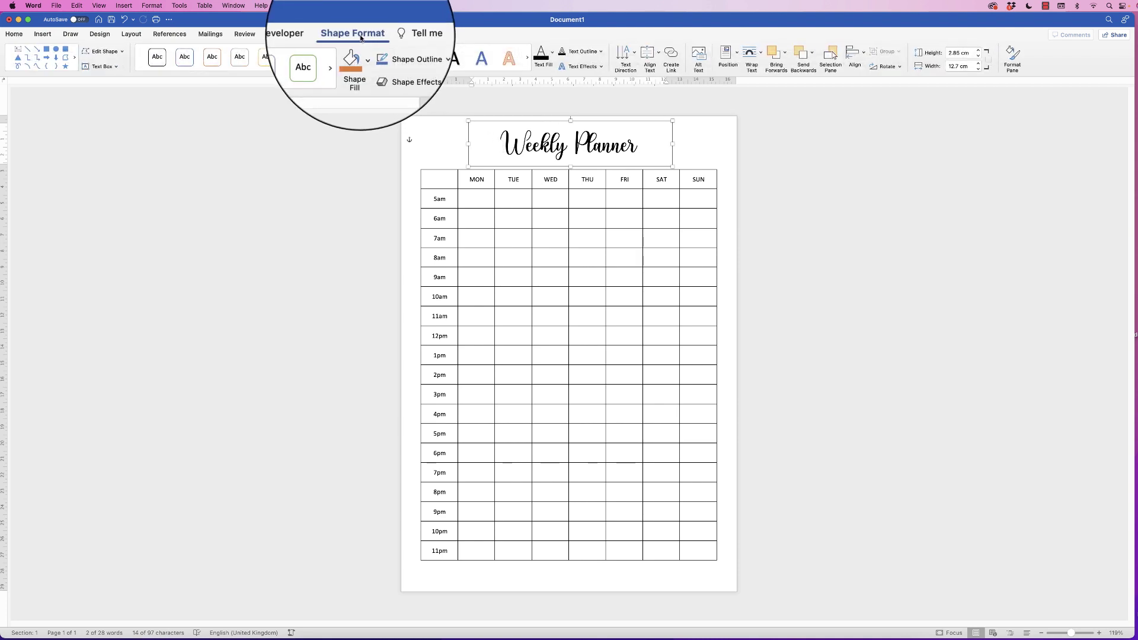
pyautogui.click(419, 52)
pyautogui.click(415, 74)
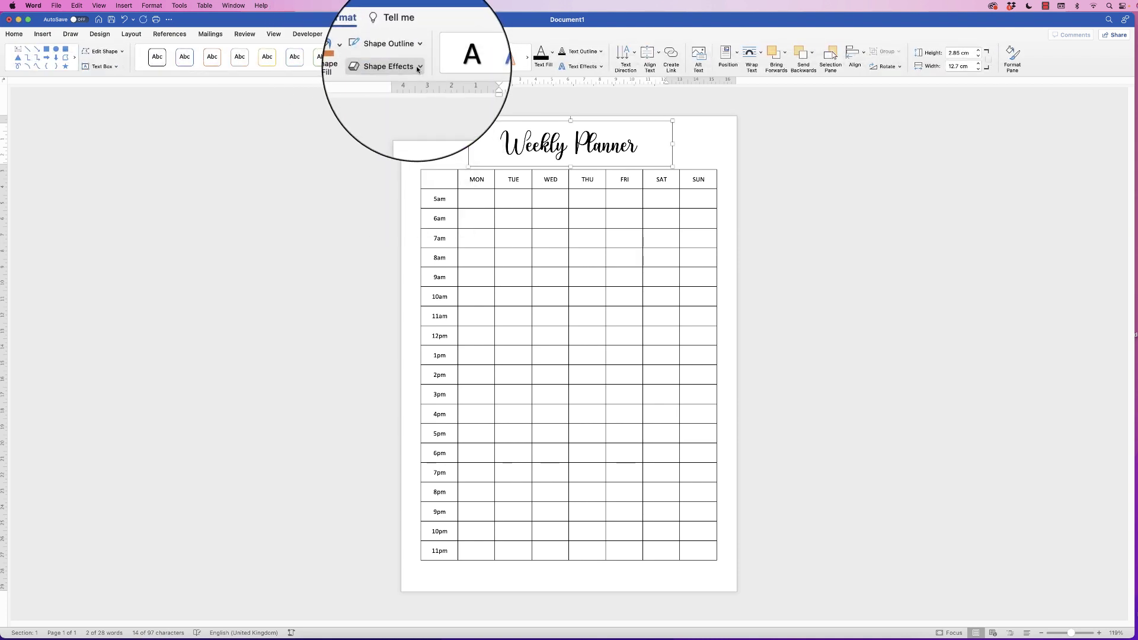
pyautogui.click(356, 55)
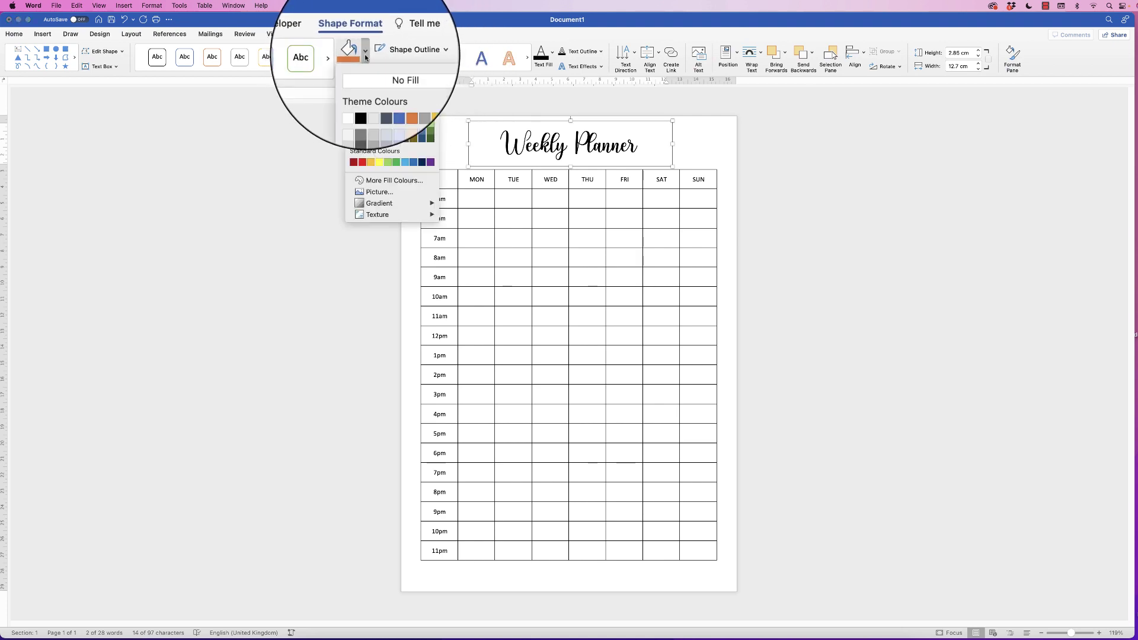
pyautogui.click(365, 74)
pyautogui.moveTo(544, 142)
pyautogui.mouseDown()
pyautogui.moveTo(533, 166)
pyautogui.moveTo(505, 177)
pyautogui.moveTo(548, 166)
pyautogui.moveTo(554, 142)
pyautogui.mouseUp()
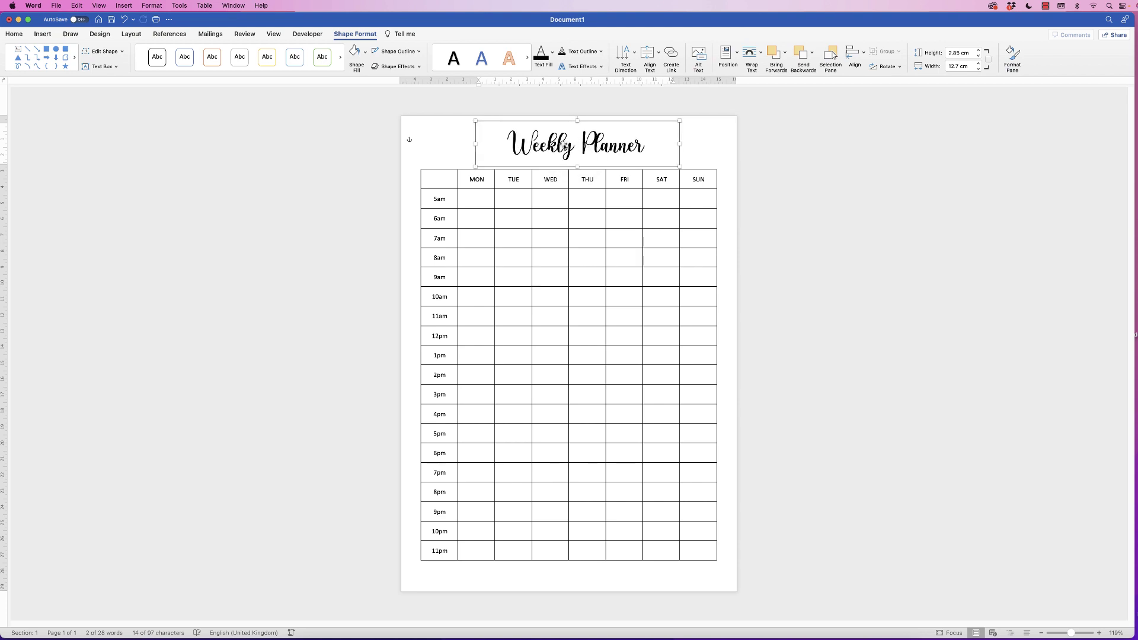
# Align the title box to the centre of the page and move it slightly down.
pyautogui.click(863, 57)
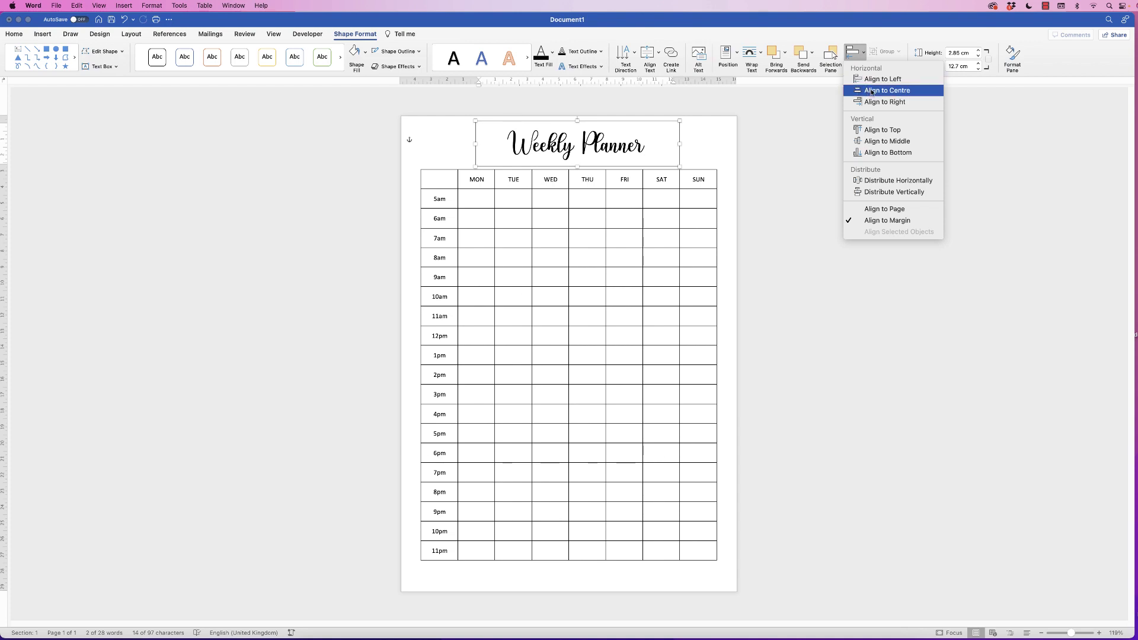
pyautogui.click(867, 91)
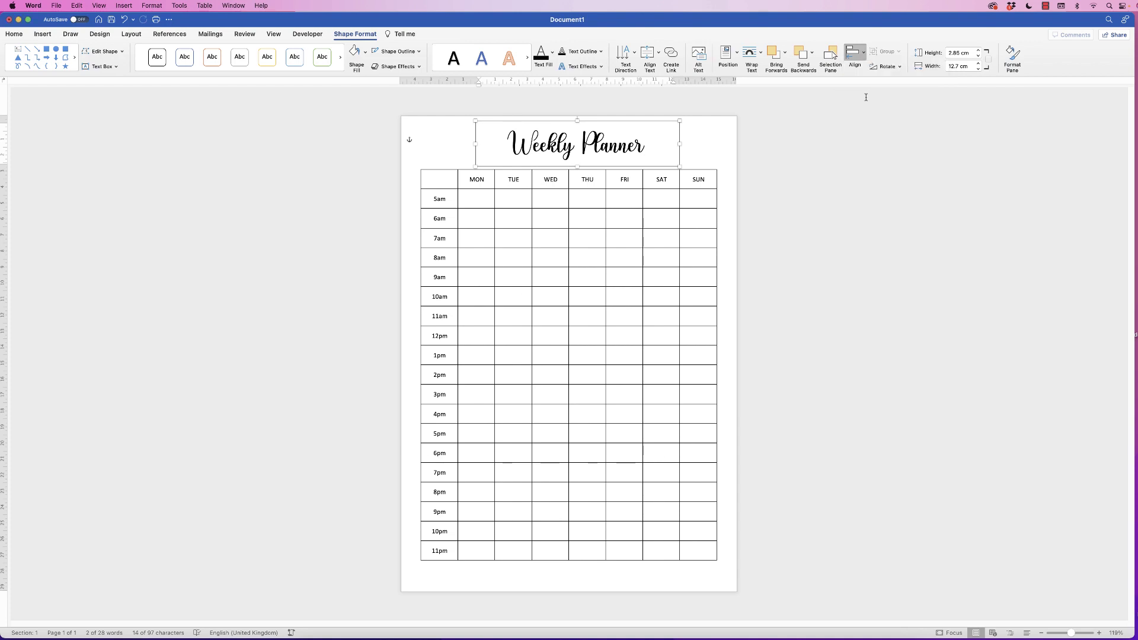
pyautogui.click(784, 277)
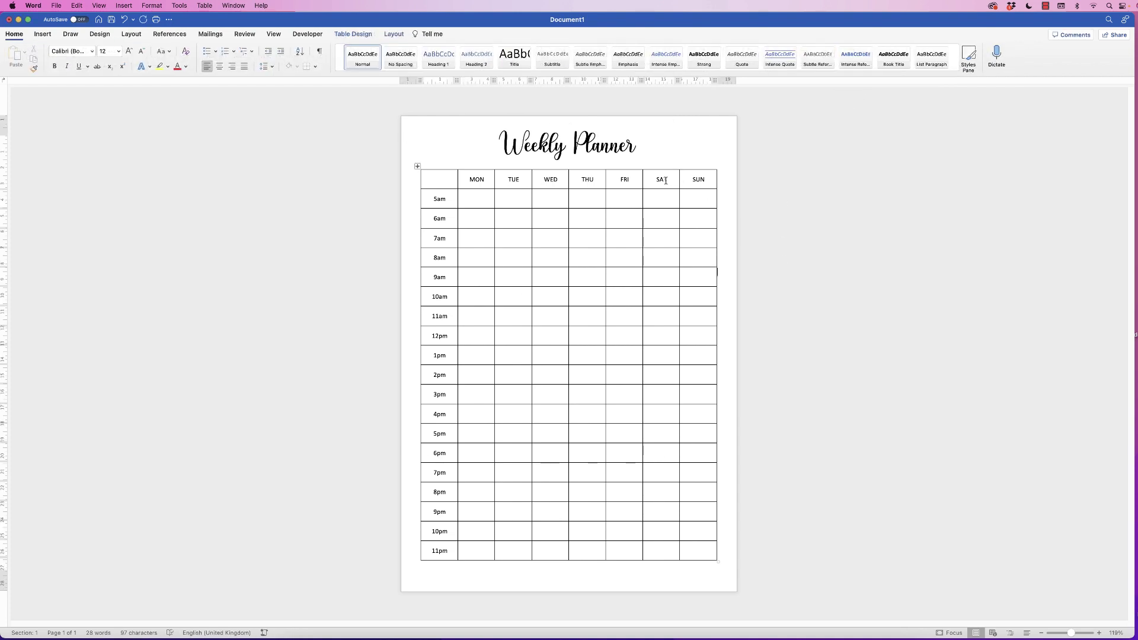
pyautogui.click(560, 147)
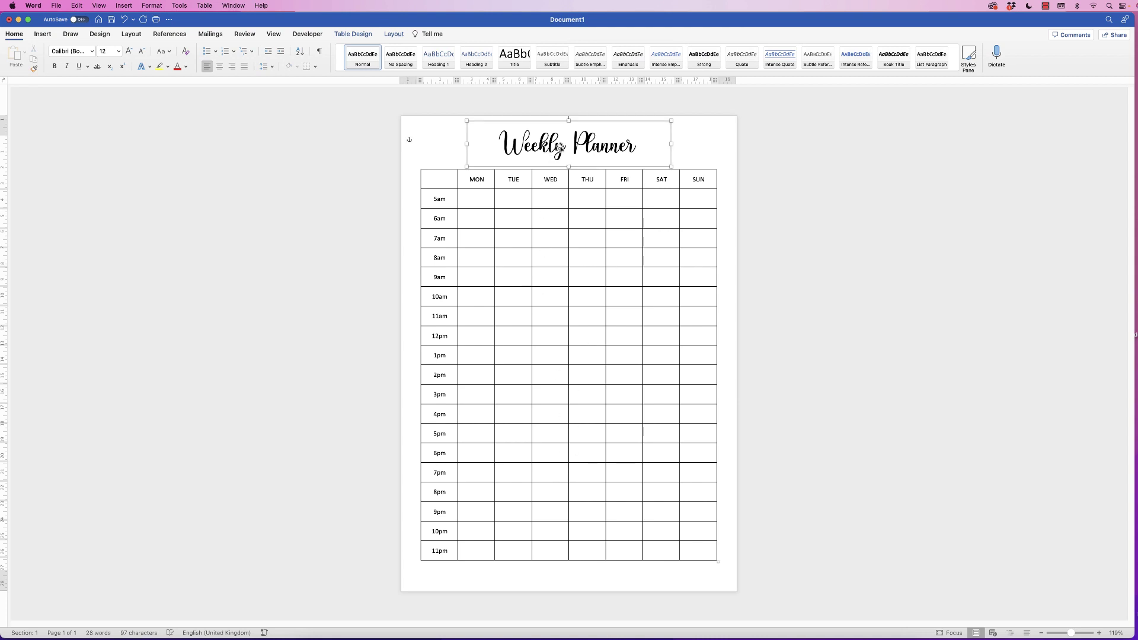
pyautogui.moveTo(559, 146); pyautogui.dragTo(562, 155)
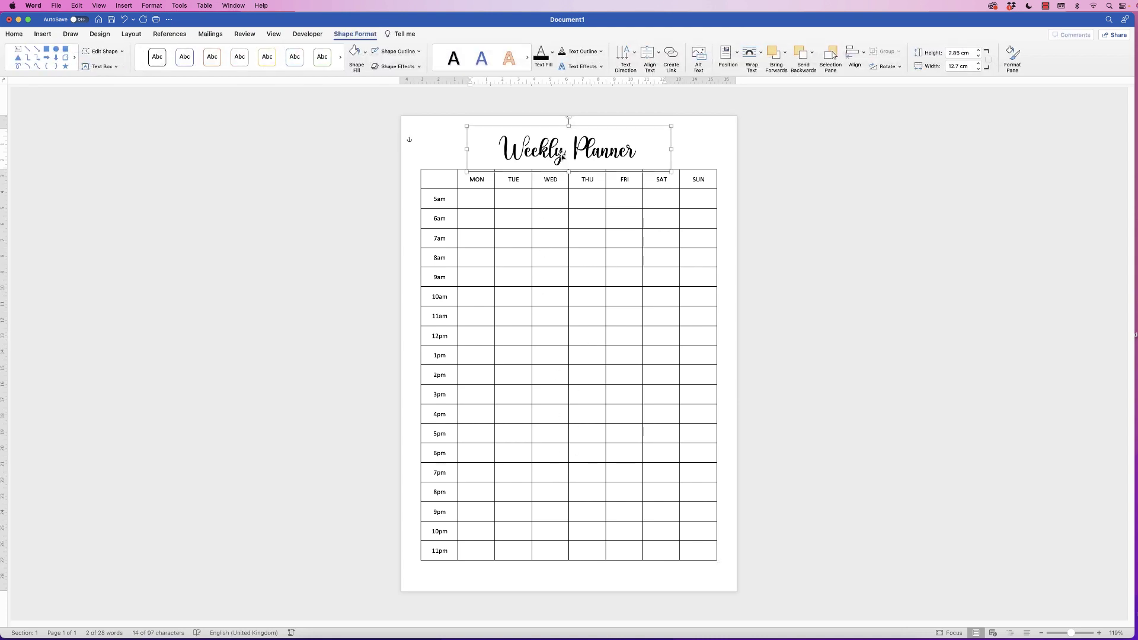
pyautogui.click(724, 148)
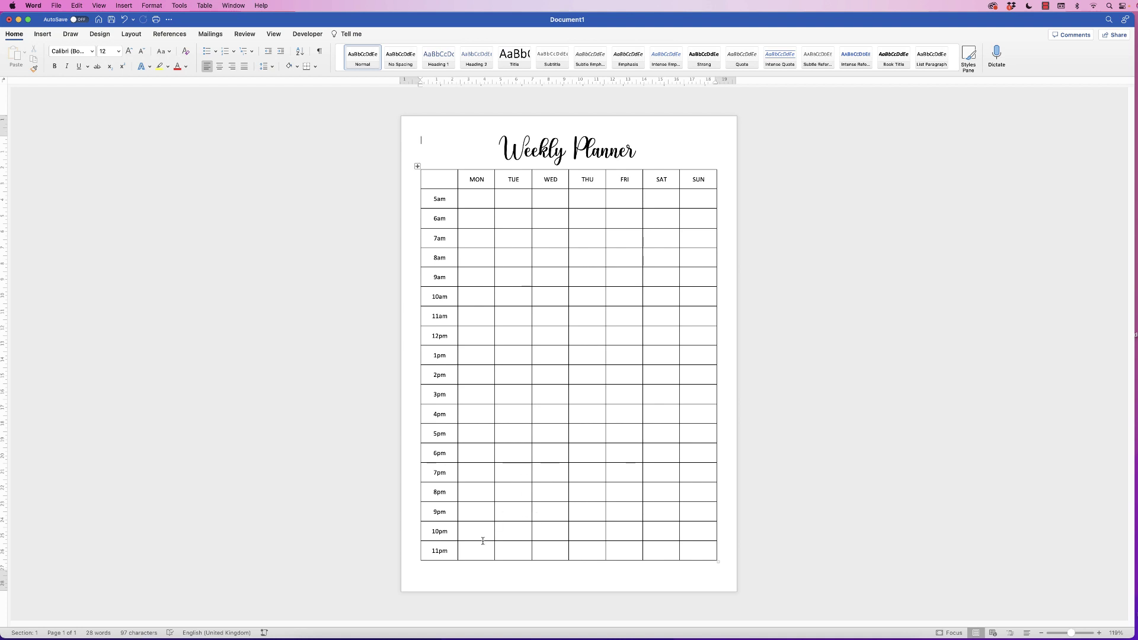
# Type 'Week 01' into the page footer and return to the document body.
pyautogui.click(455, 582)
pyautogui.doubleClick(454, 583)
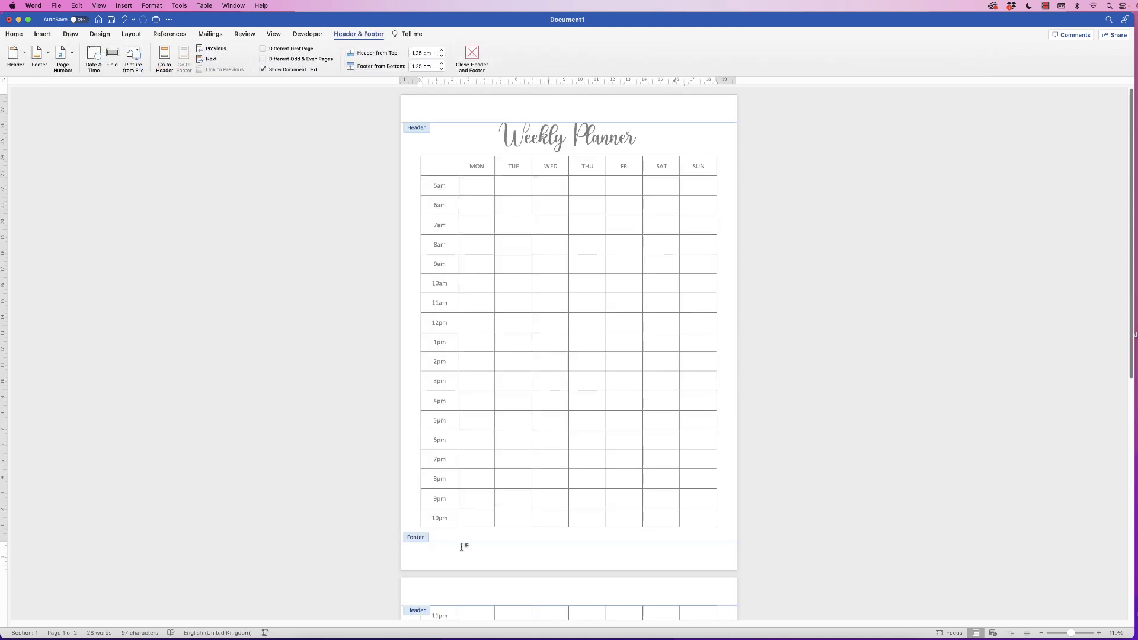
pyautogui.write('Week 01')
pyautogui.doubleClick(530, 379)
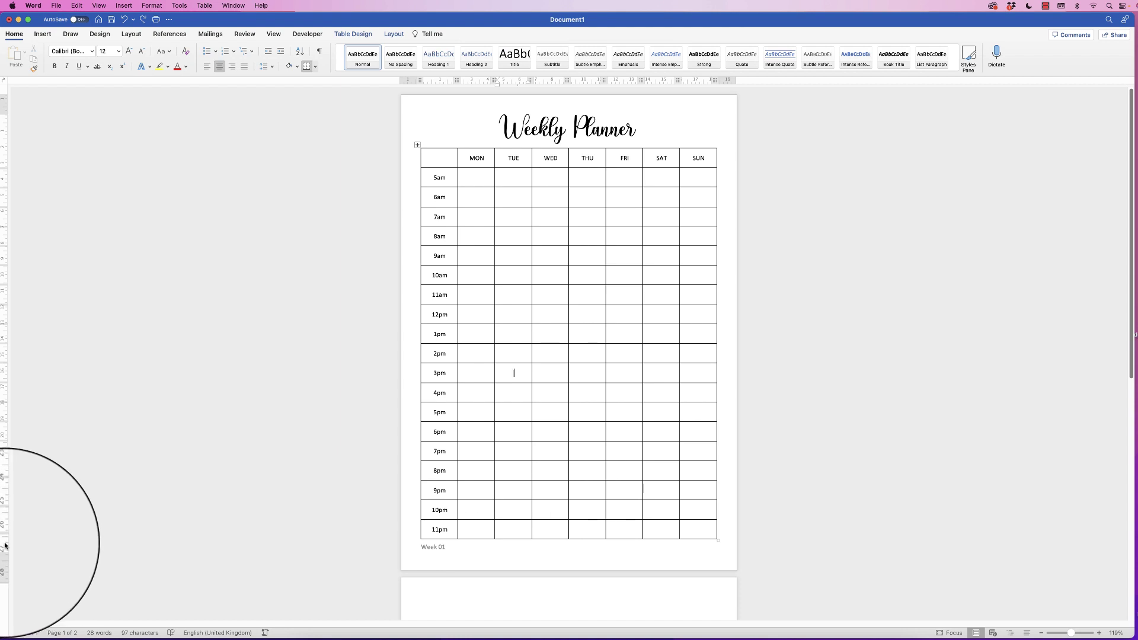
# Shrink the top and bottom margins and lower the footer so the table fits one page.
pyautogui.click(275, 35)
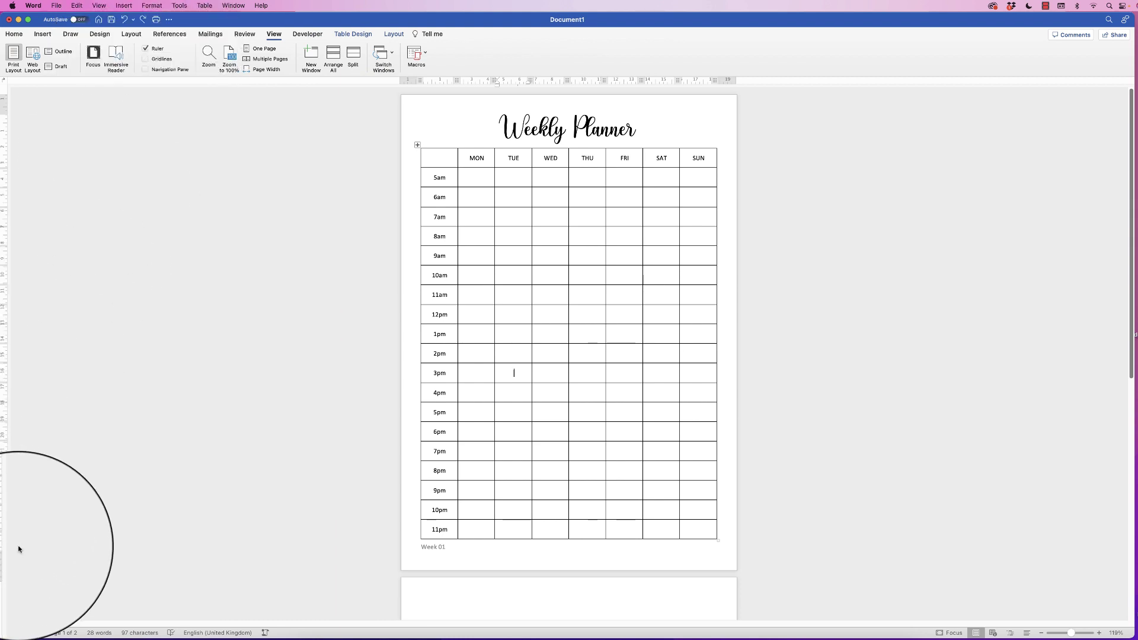
pyautogui.moveTo(5, 549); pyautogui.dragTo(4, 555)
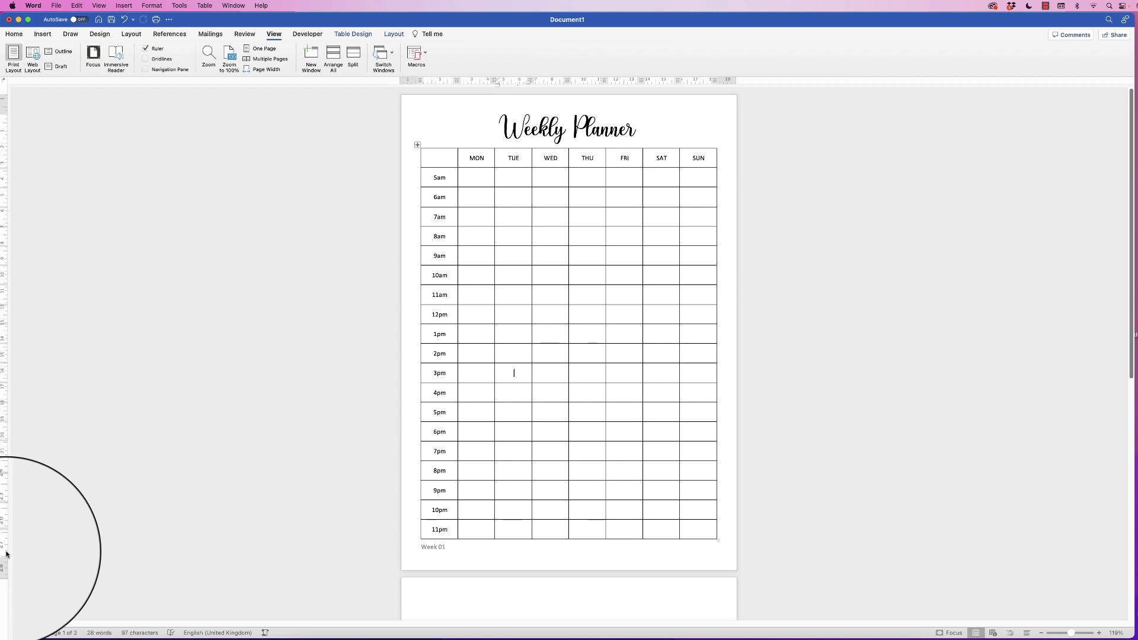
pyautogui.moveTo(4, 115); pyautogui.dragTo(4, 110)
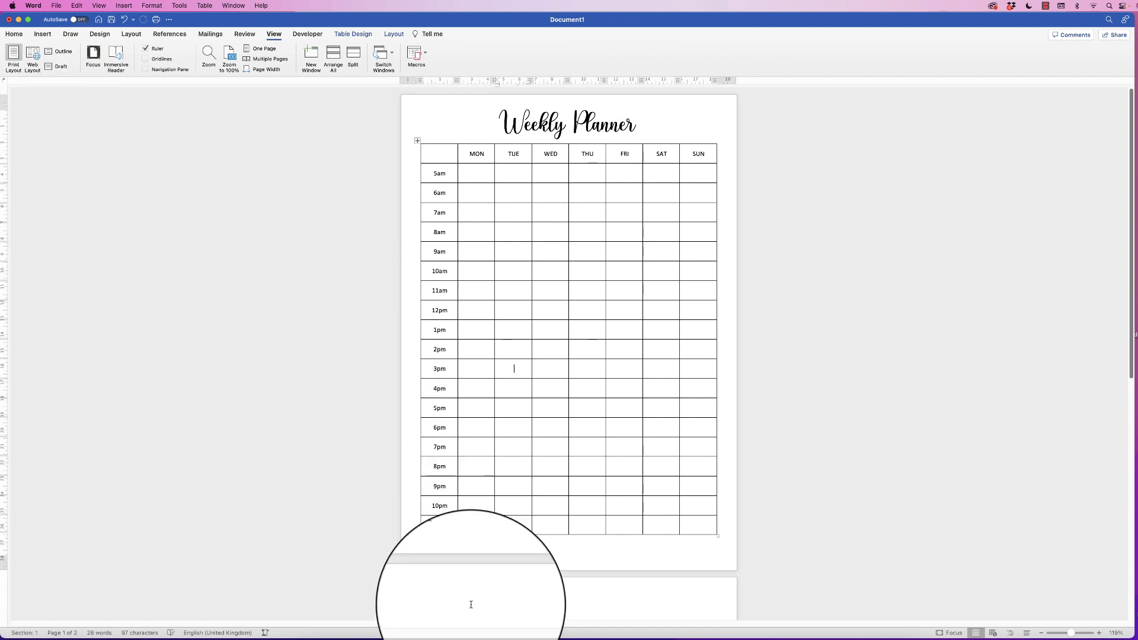
pyautogui.click(467, 603)
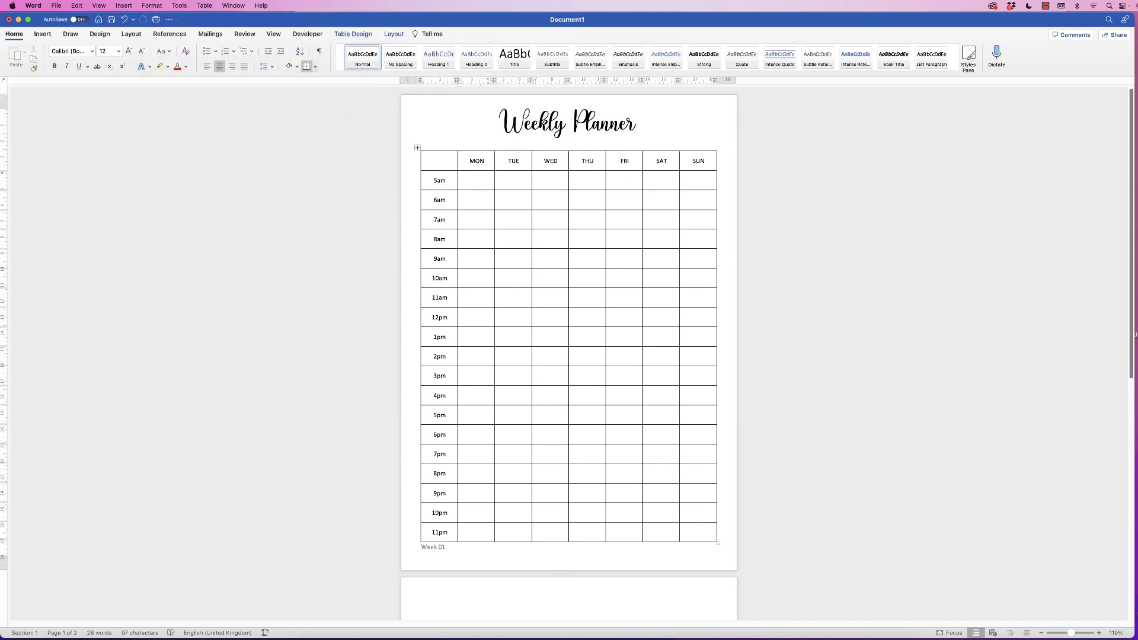
pyautogui.doubleClick(434, 554)
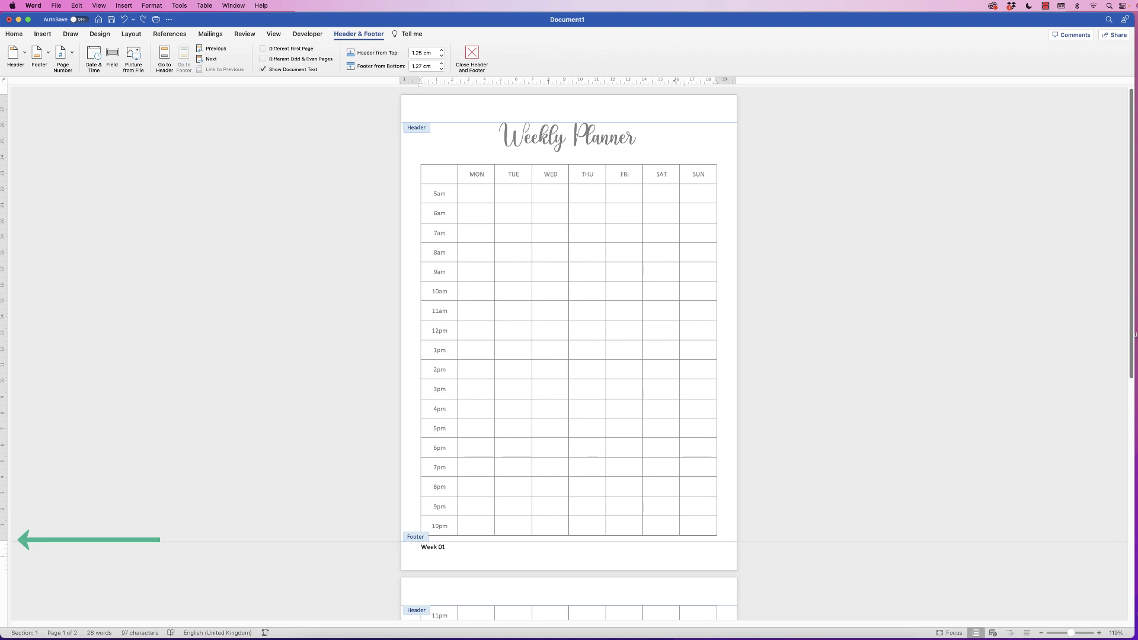
pyautogui.moveTo(3, 541); pyautogui.dragTo(3, 551)
pyautogui.doubleClick(475, 452)
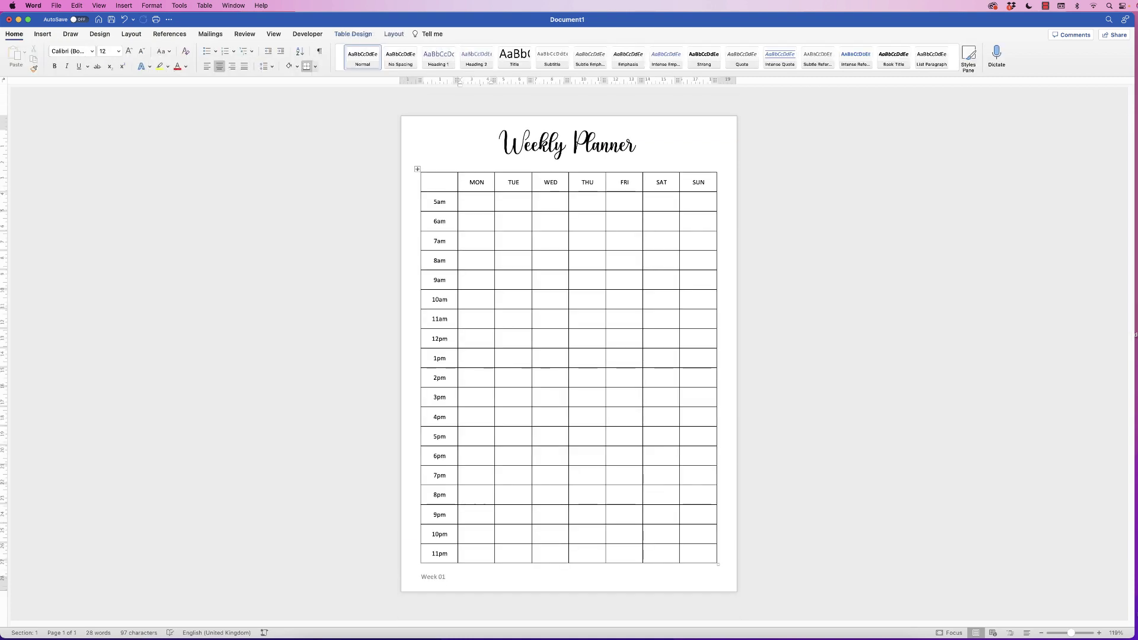
# Nudge the Weekly Planner title box slightly down.
pyautogui.click(568, 143)
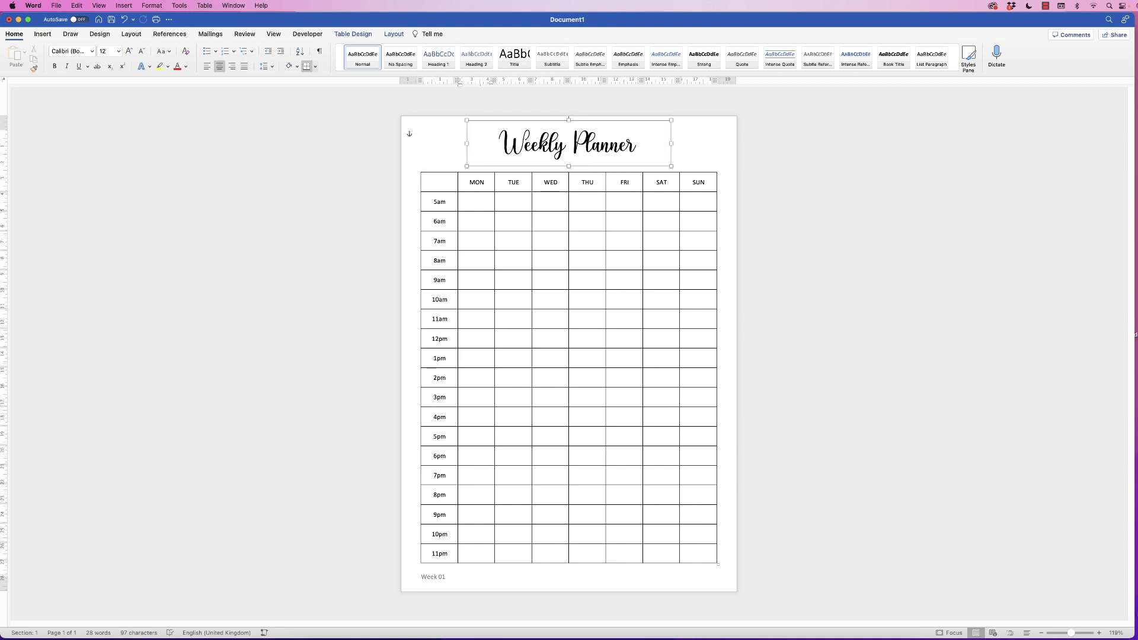
pyautogui.press('Down')
pyautogui.press('Down')
pyautogui.press('Down')
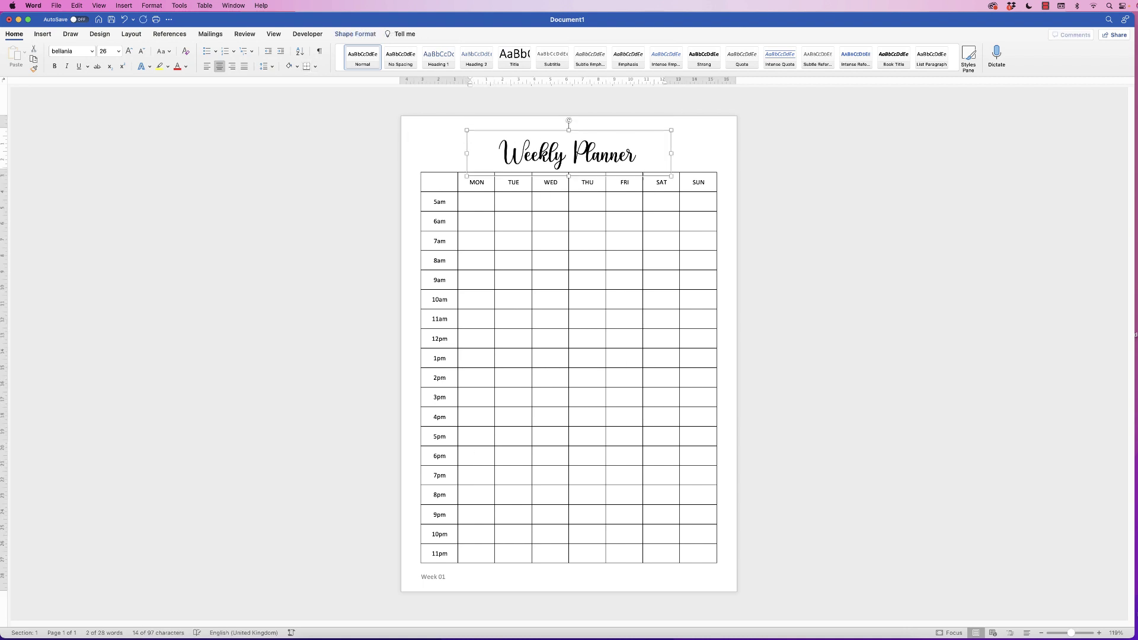
pyautogui.press('Escape')
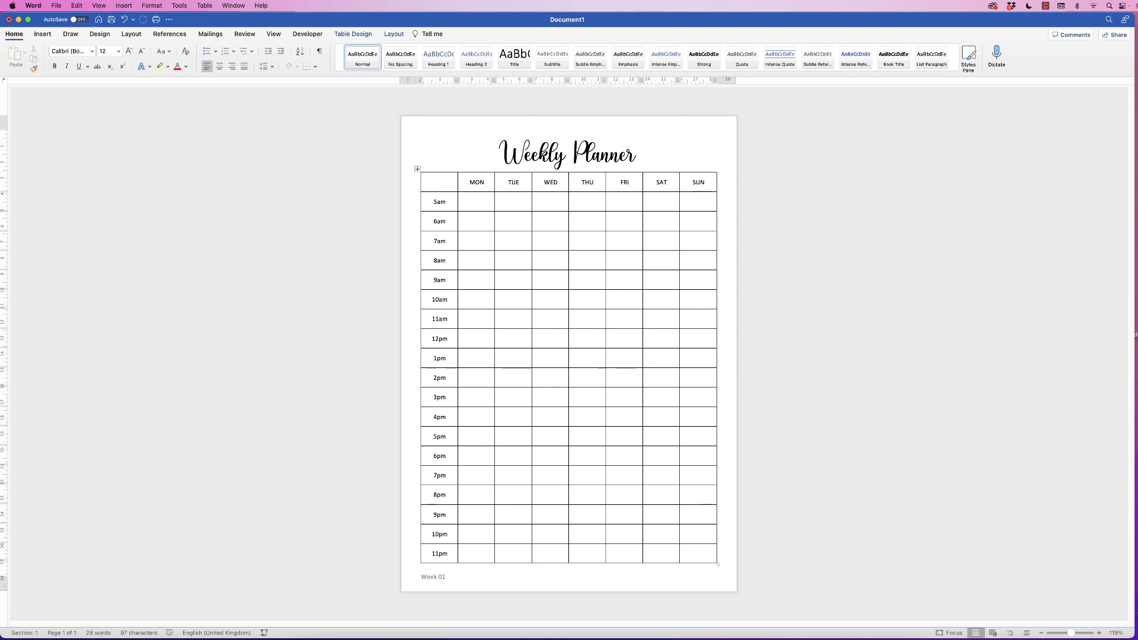
pyautogui.click(57, 5)
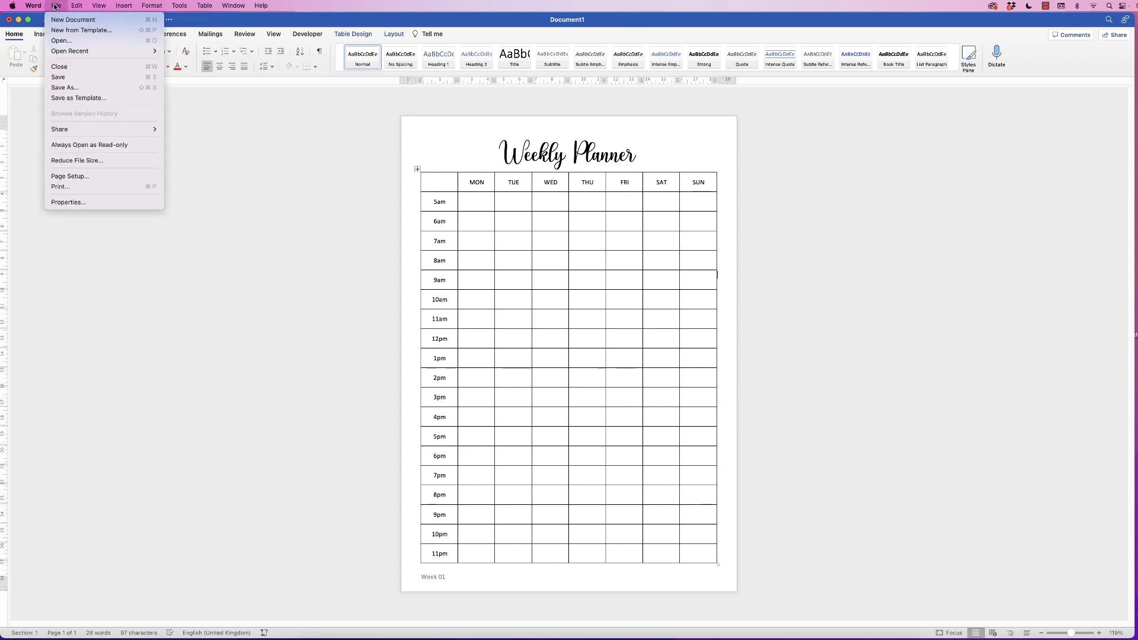
pyautogui.click(73, 99)
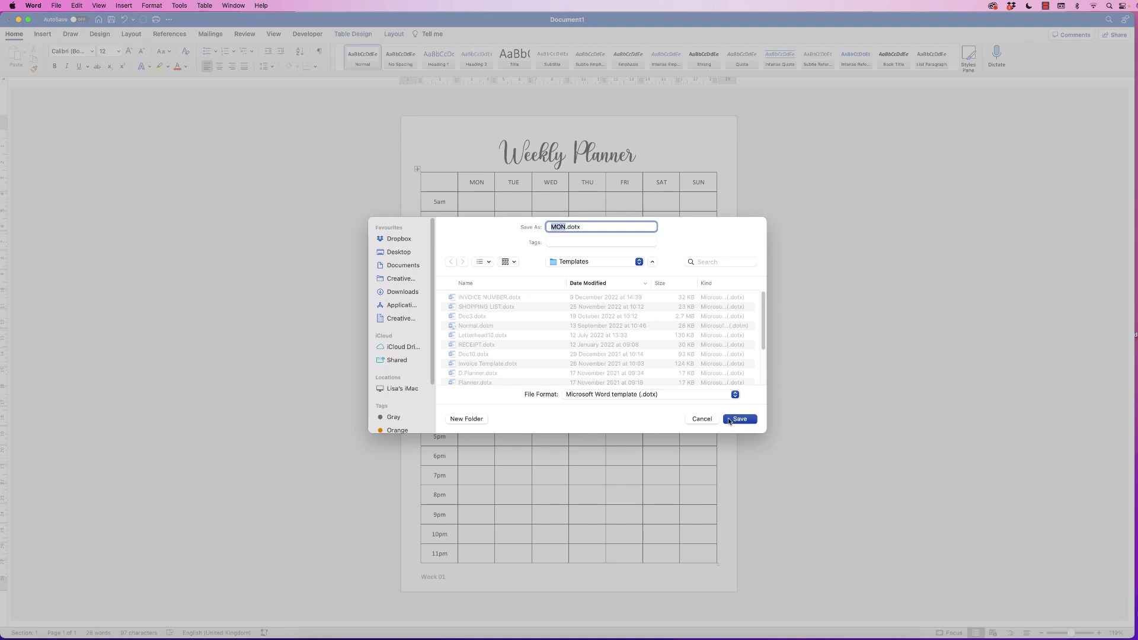
pyautogui.click(702, 419)
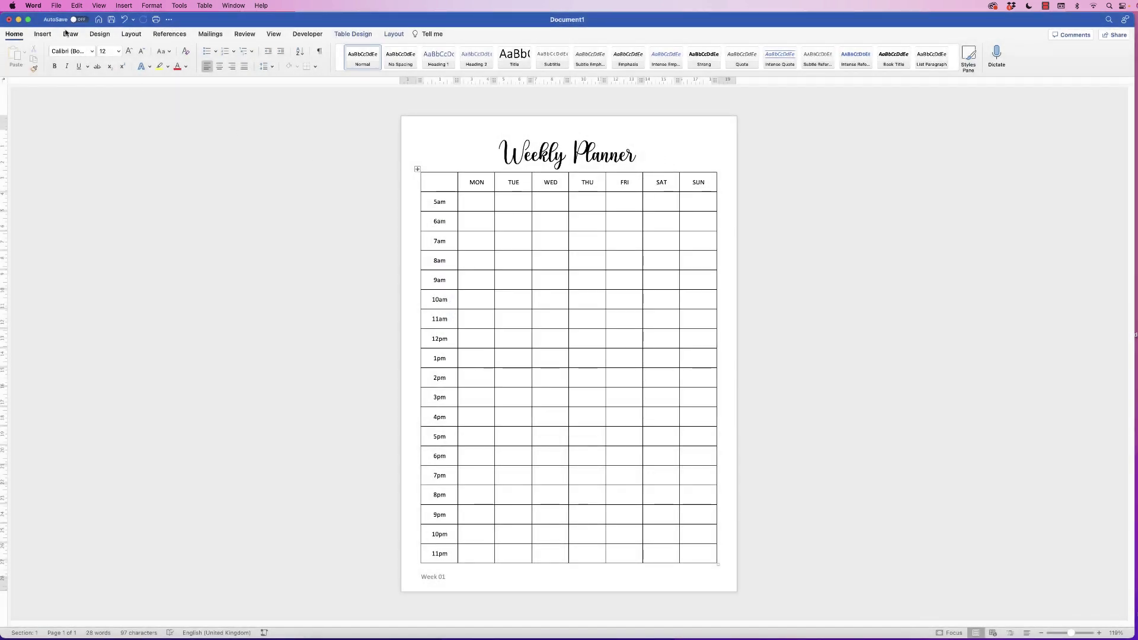
pyautogui.click(57, 6)
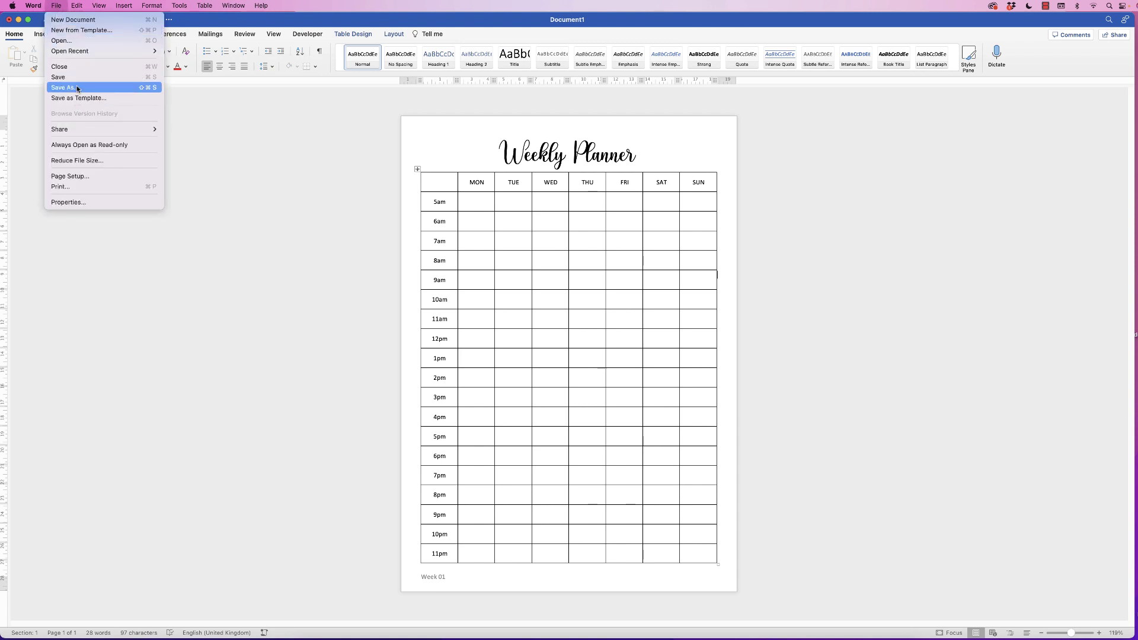
pyautogui.press('Escape')
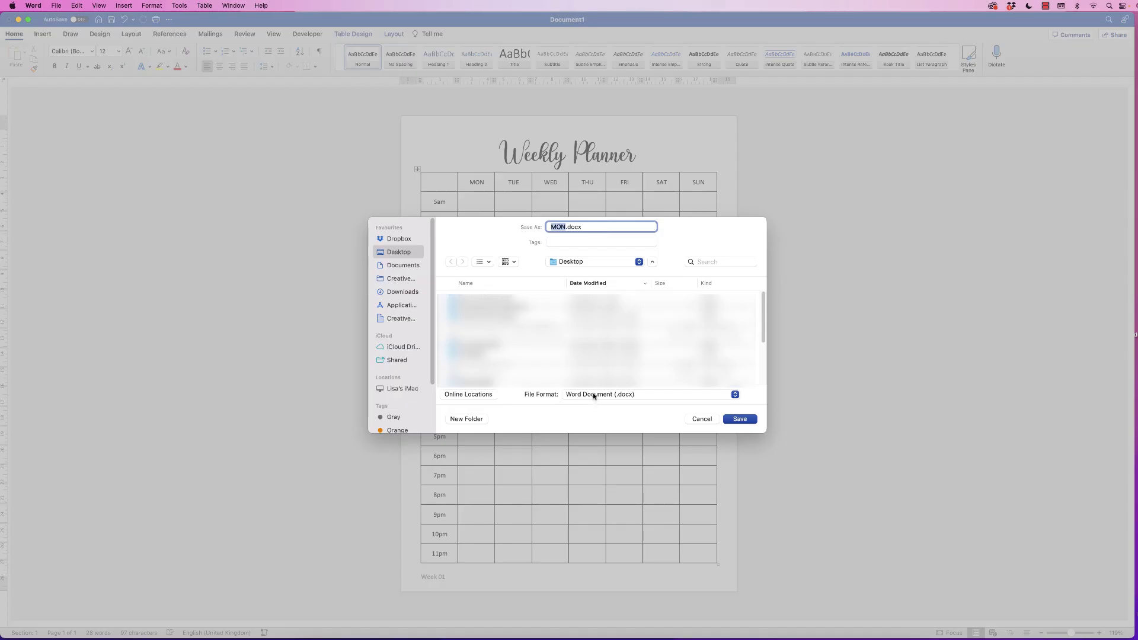
pyautogui.click(592, 396)
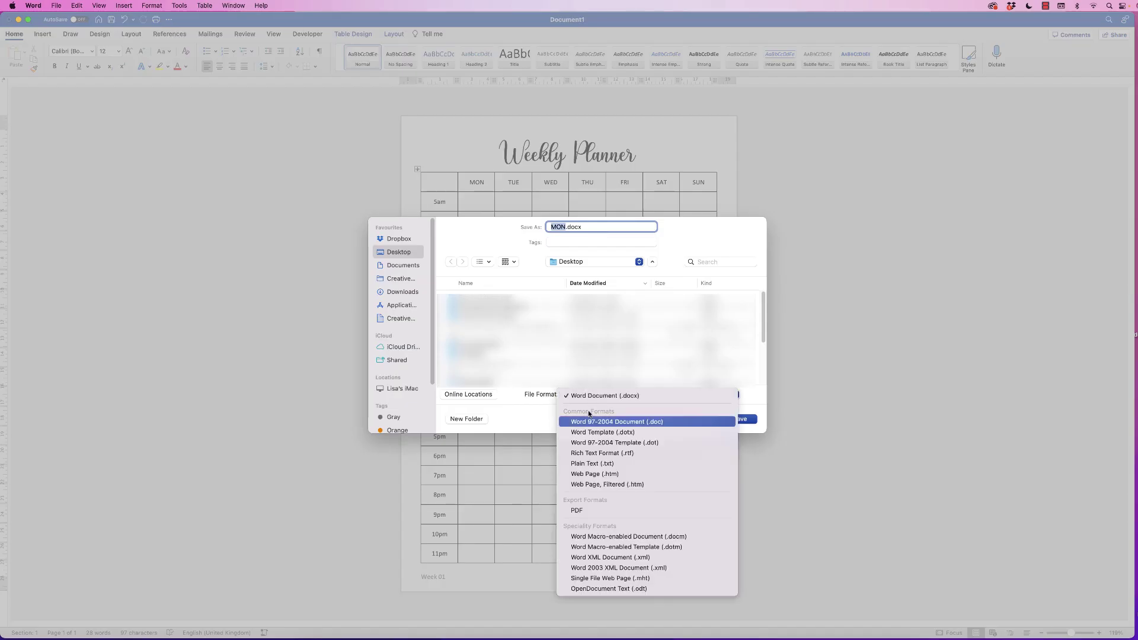
pyautogui.click(582, 511)
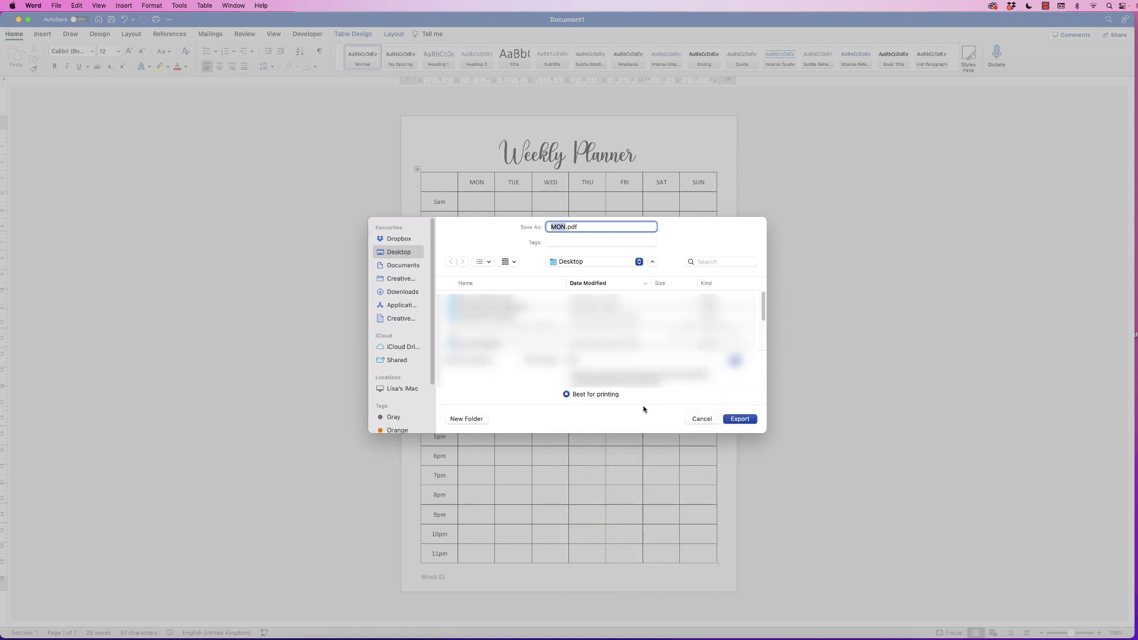
pyautogui.click(702, 419)
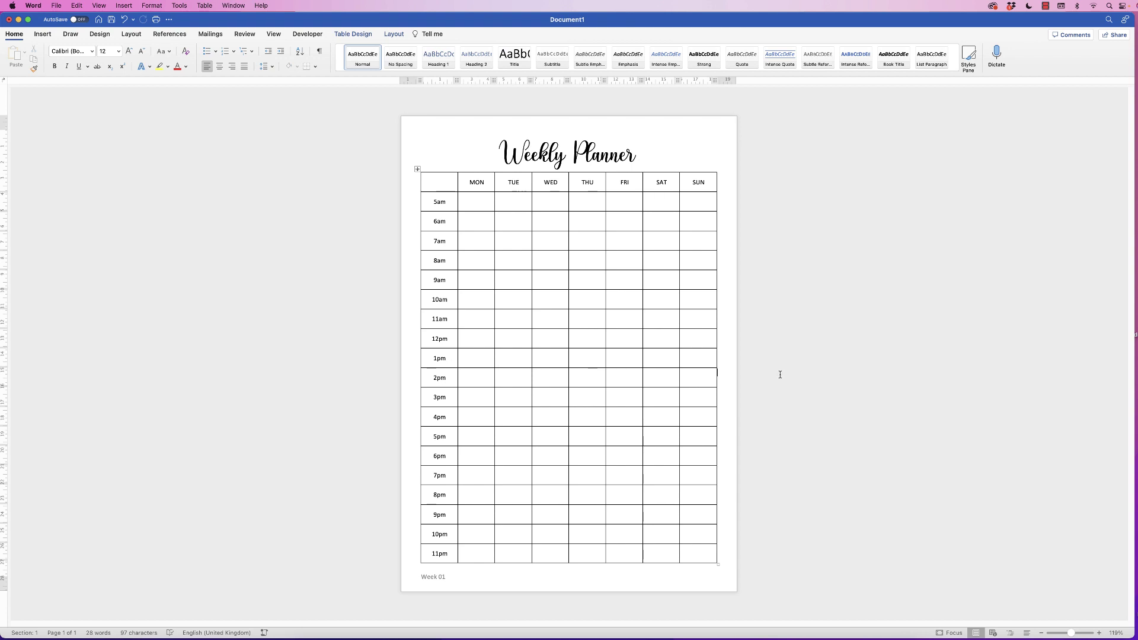